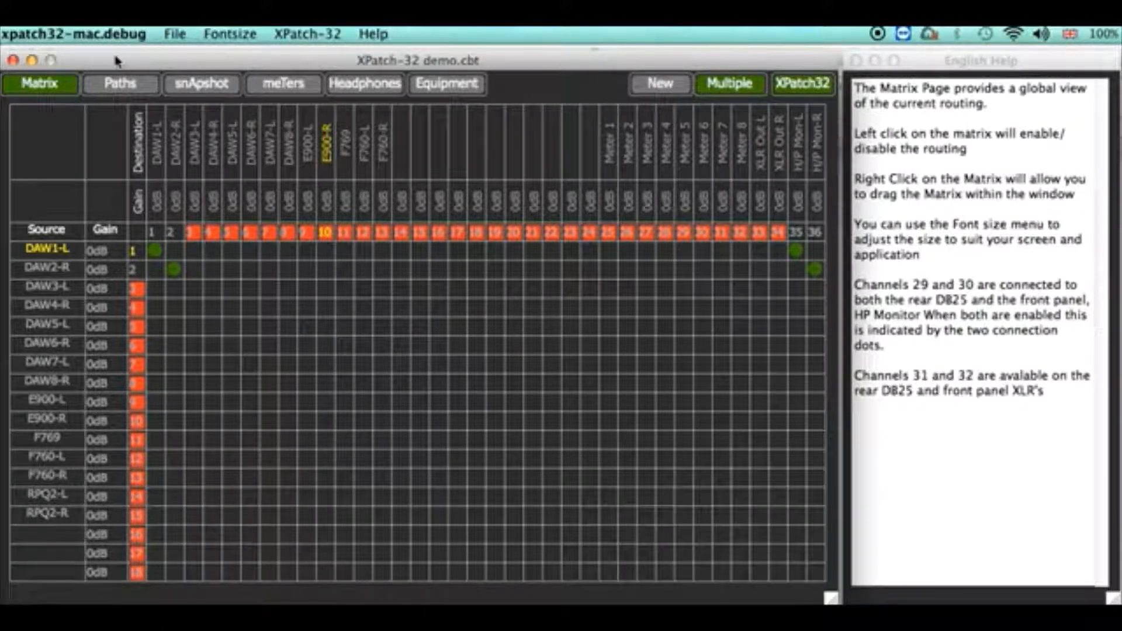
Go to the Paths page, switch the enabled path from path 1 (Fred) to path 3, and re-enable path 1
{"action": "left_click", "coordinate": [121, 85]}
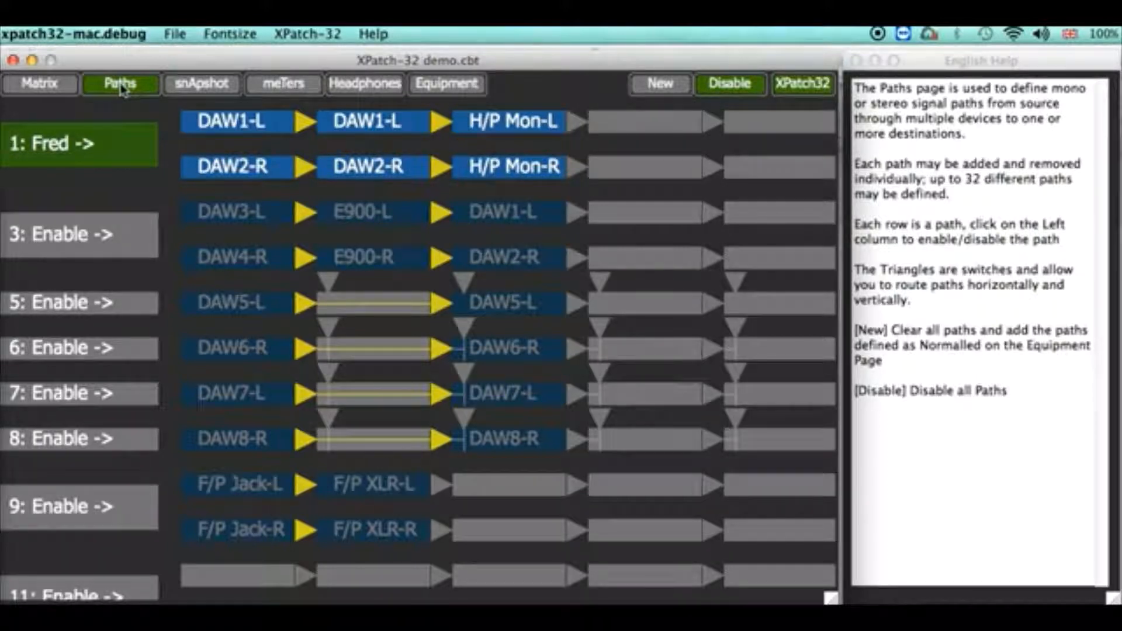
{"action": "left_click", "coordinate": [91, 146]}
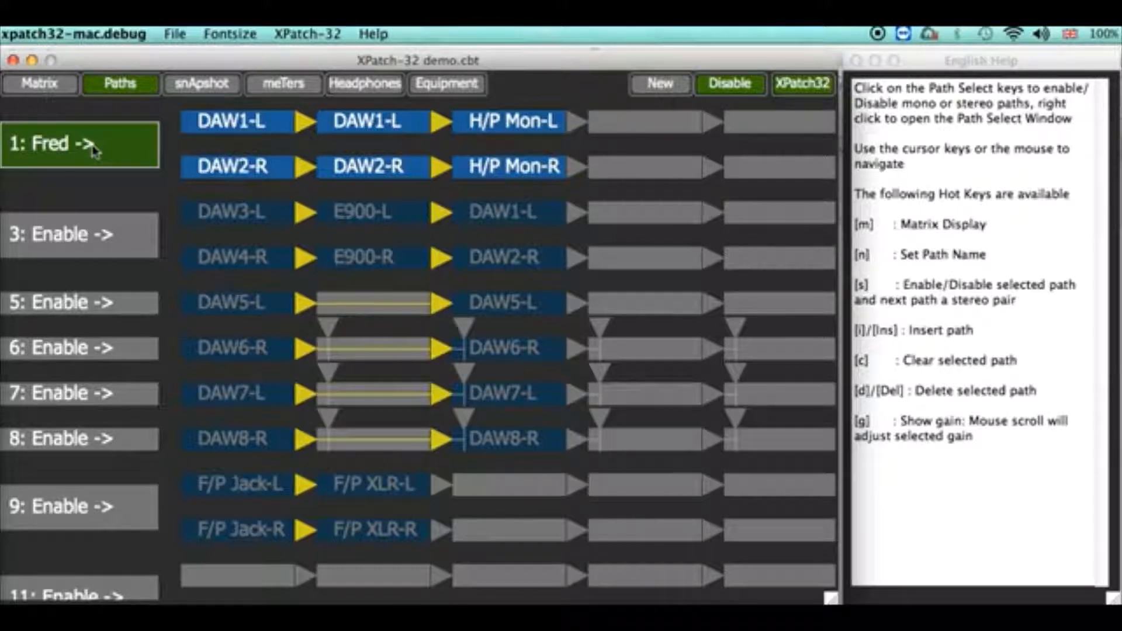
{"action": "left_click", "coordinate": [93, 150]}
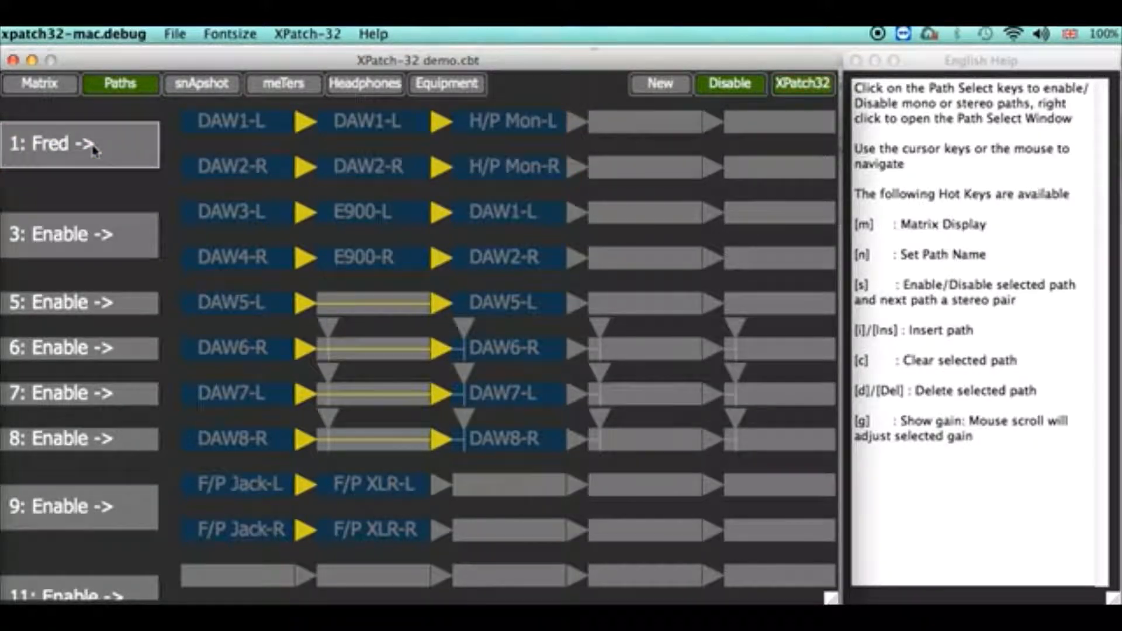
{"action": "left_click", "coordinate": [93, 149]}
{"action": "left_click", "coordinate": [83, 239]}
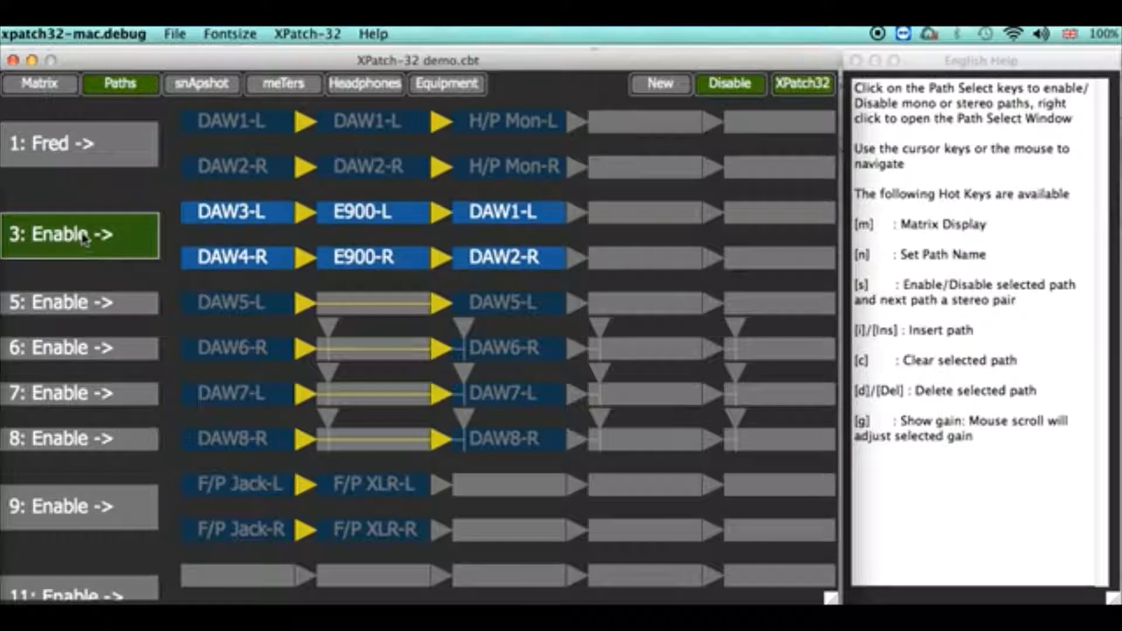
{"action": "left_click", "coordinate": [84, 153]}
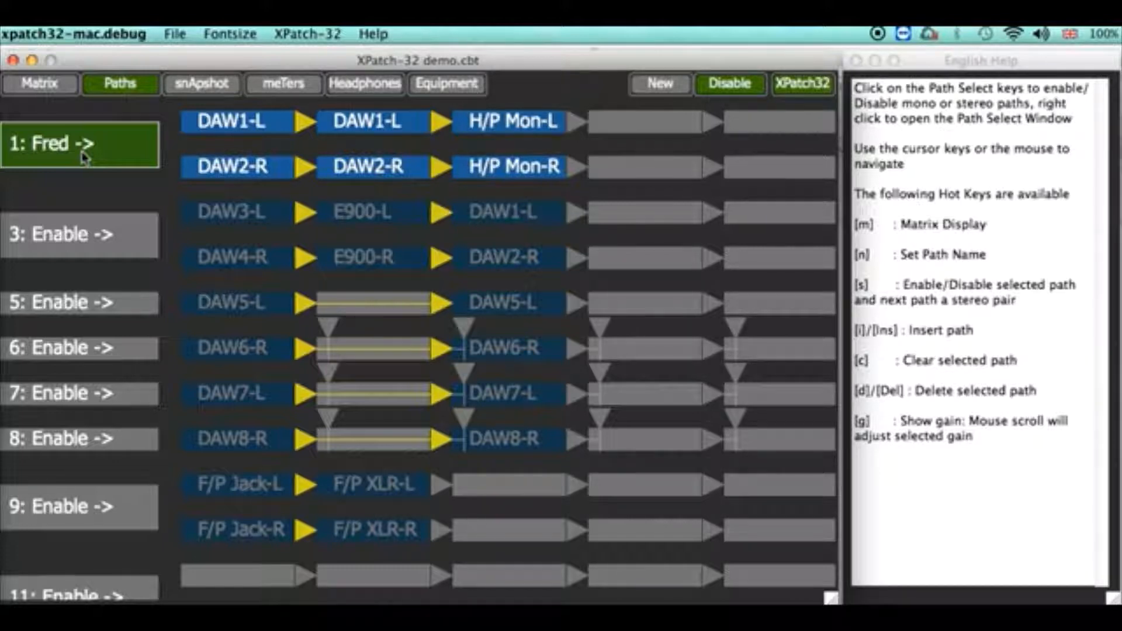
Link paths 5 and 6 as a stereo pair, and turn the pair's stereo setting off again in its path settings
{"action": "left_click", "coordinate": [85, 307]}
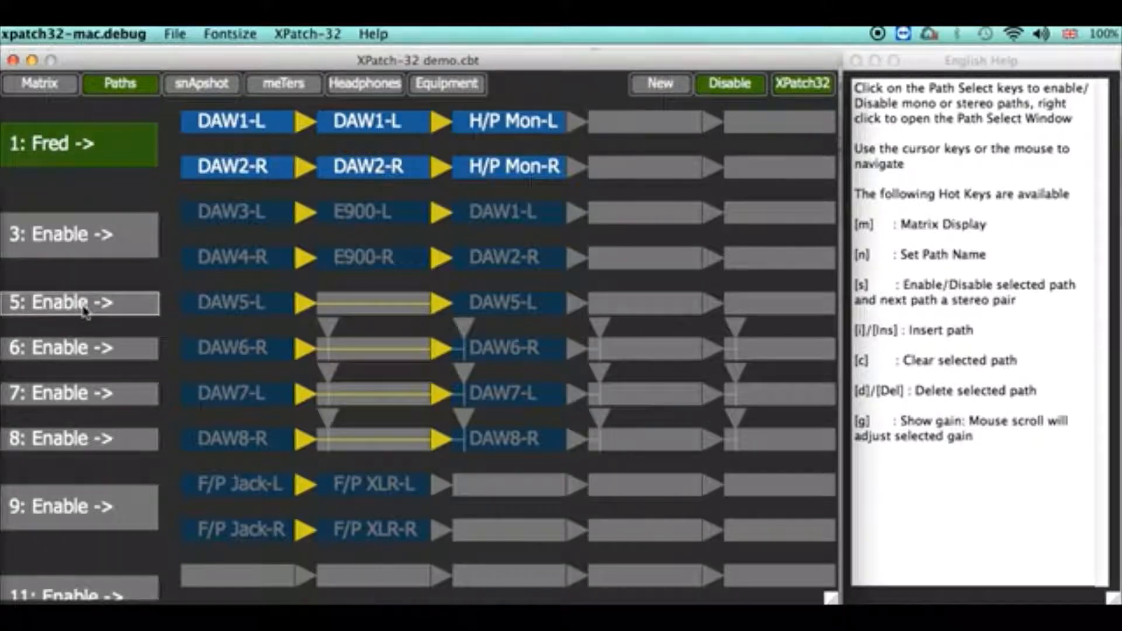
{"action": "key", "text": "s"}
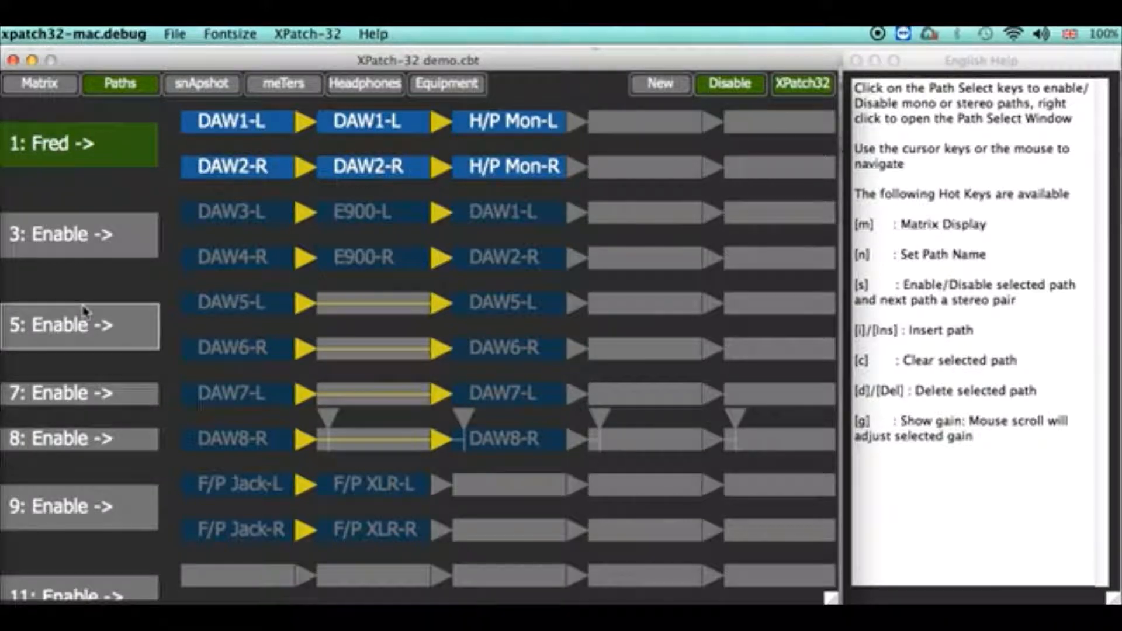
{"action": "right_click", "coordinate": [90, 330]}
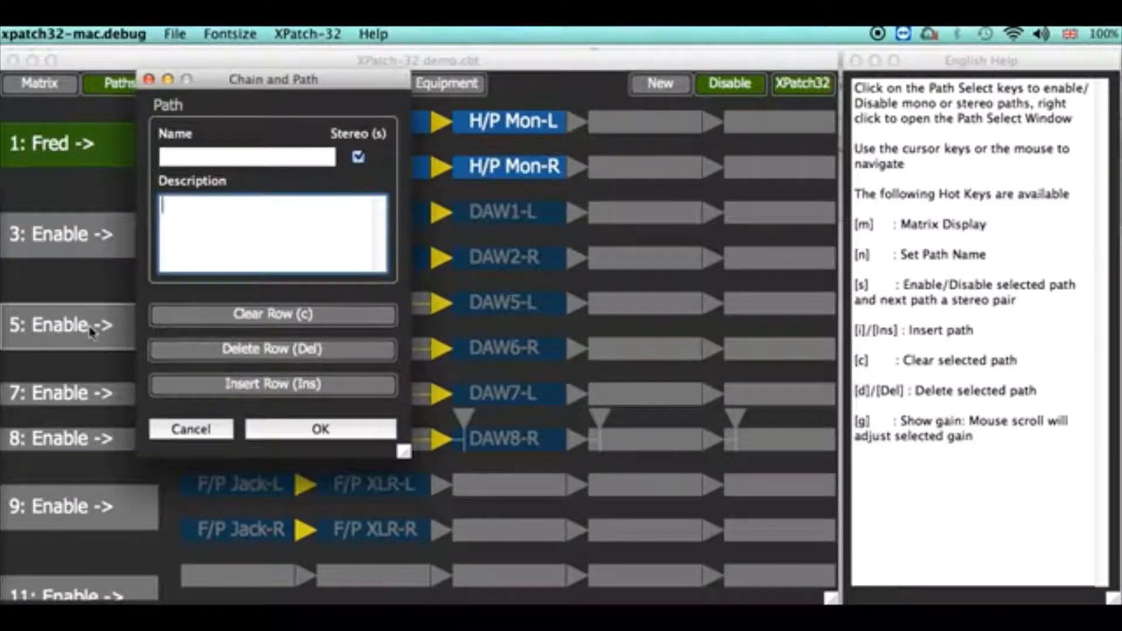
{"action": "left_click", "coordinate": [358, 157]}
{"action": "left_click", "coordinate": [316, 430]}
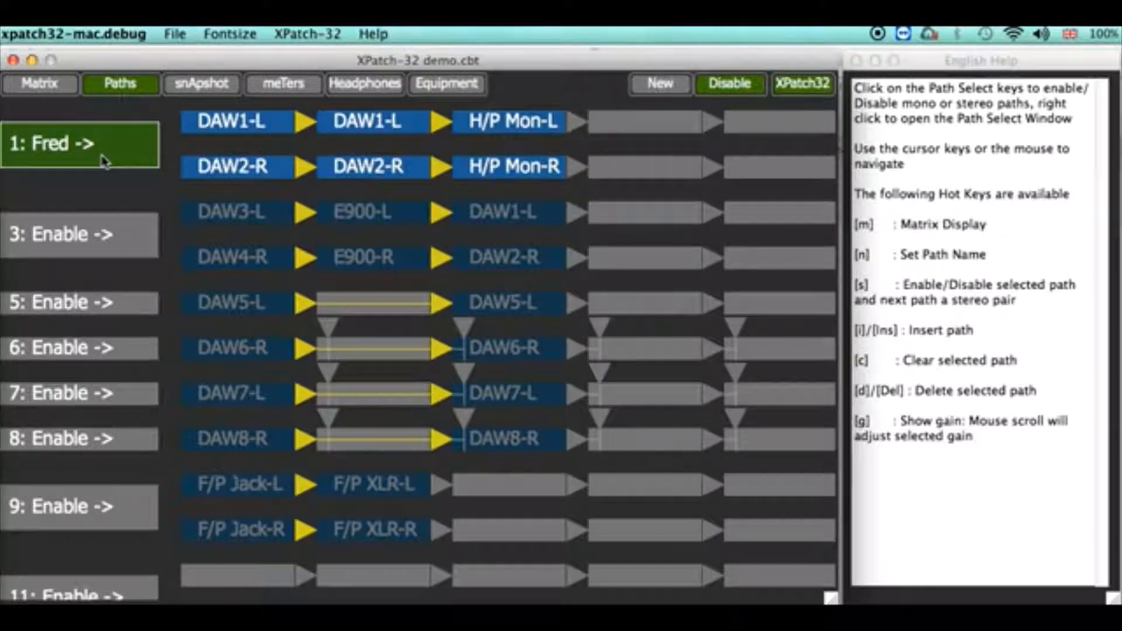
Replace all paths with the normalled ones, check the normalled entries on the Equipment page, and return to the Paths page
{"action": "scroll", "coordinate": [116, 354], "scroll_direction": "down", "scroll_amount": 10}
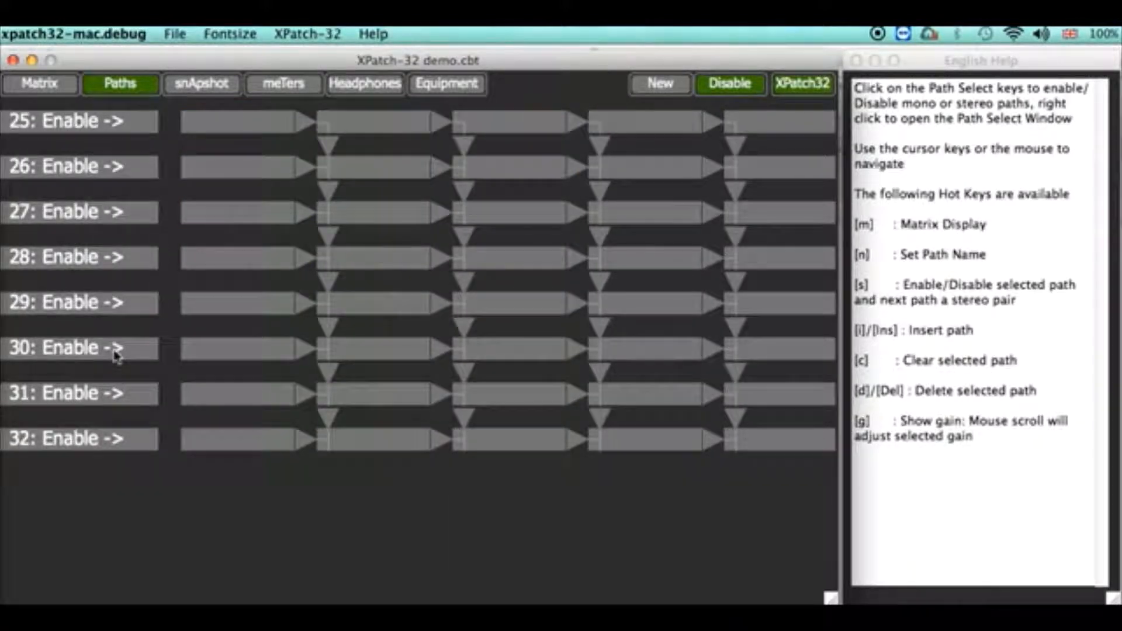
{"action": "scroll", "coordinate": [120, 366], "scroll_direction": "up", "scroll_amount": 10}
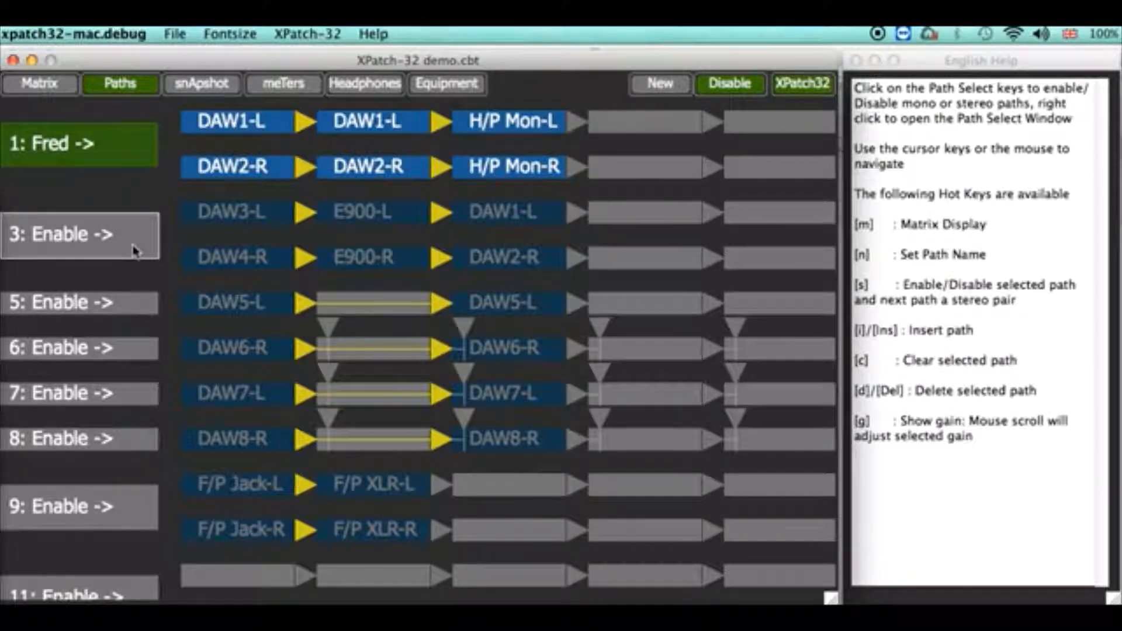
{"action": "left_click", "coordinate": [662, 84]}
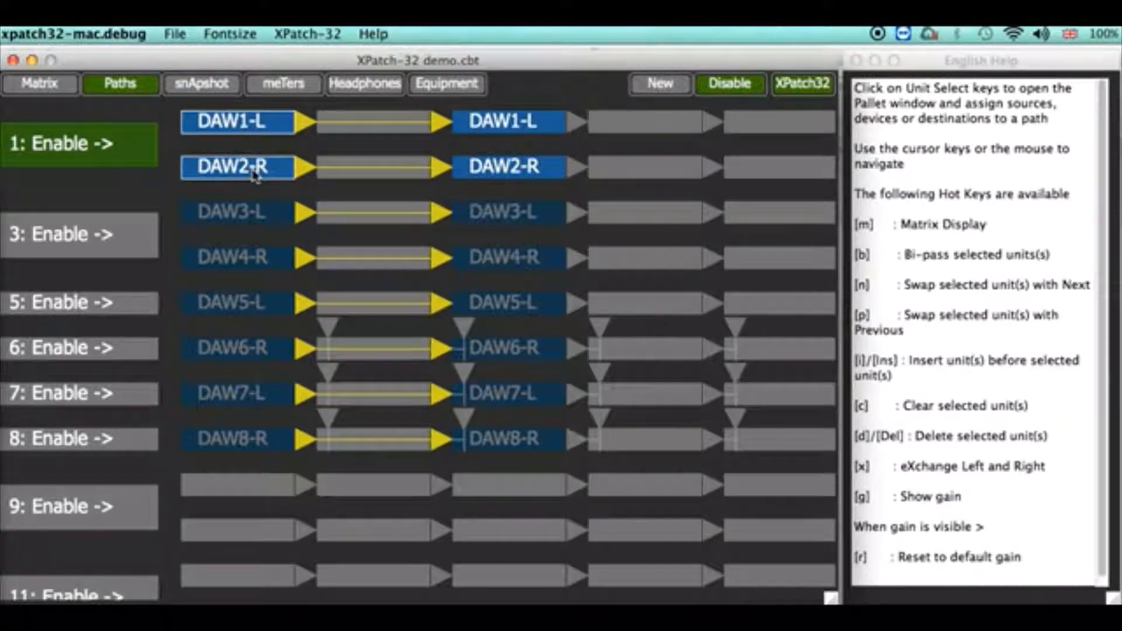
{"action": "left_click", "coordinate": [428, 88]}
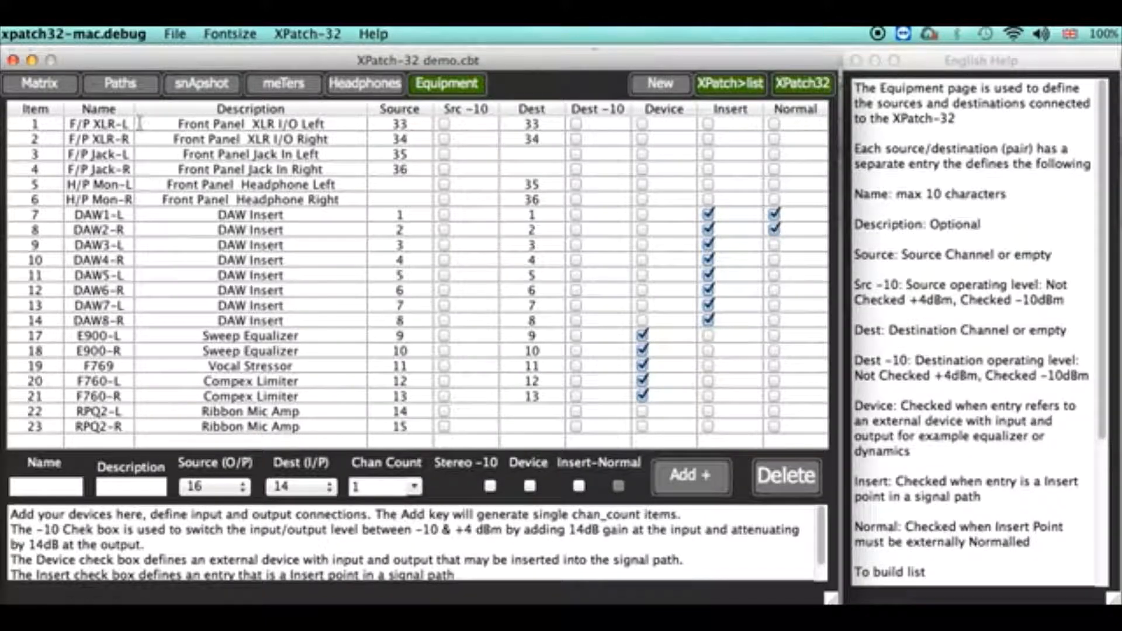
{"action": "left_click", "coordinate": [127, 95]}
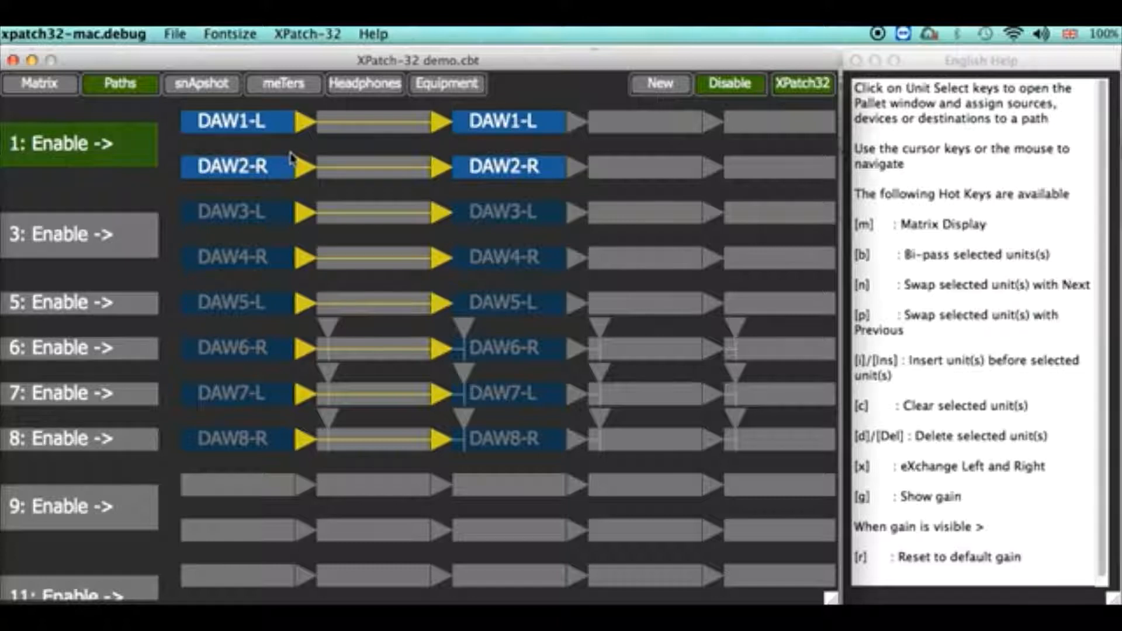
Insert the E900 stereo device between the DAW1-L/DAW2-R units in path 1 and add H/P Mon-L/R as its last destination
{"action": "left_click", "coordinate": [379, 128]}
{"action": "left_click", "coordinate": [584, 140]}
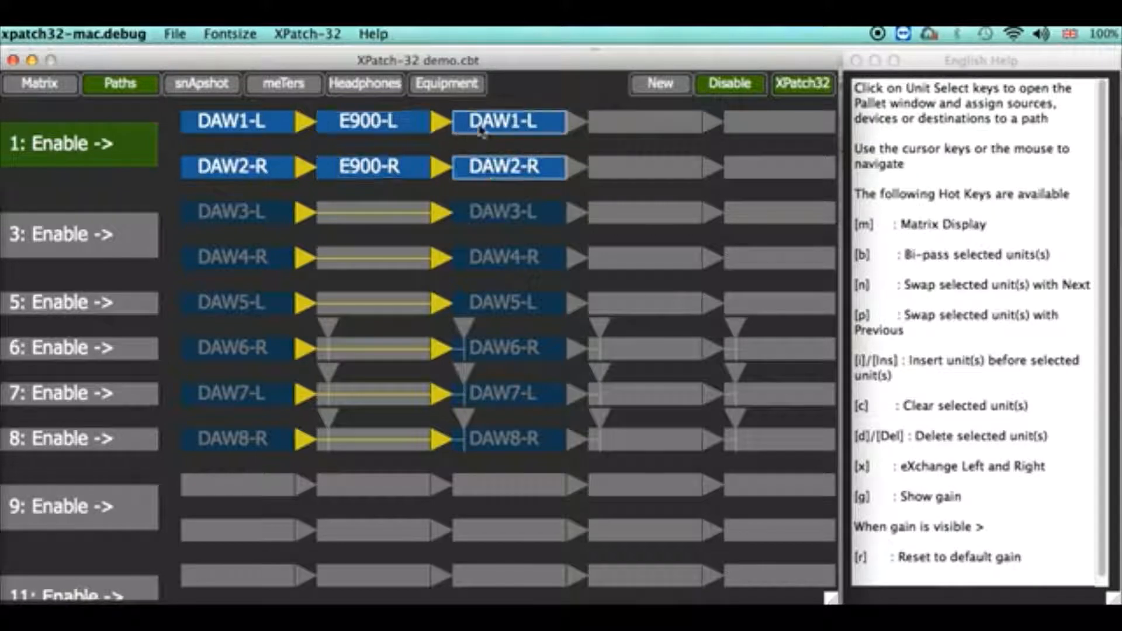
{"action": "left_click", "coordinate": [626, 129]}
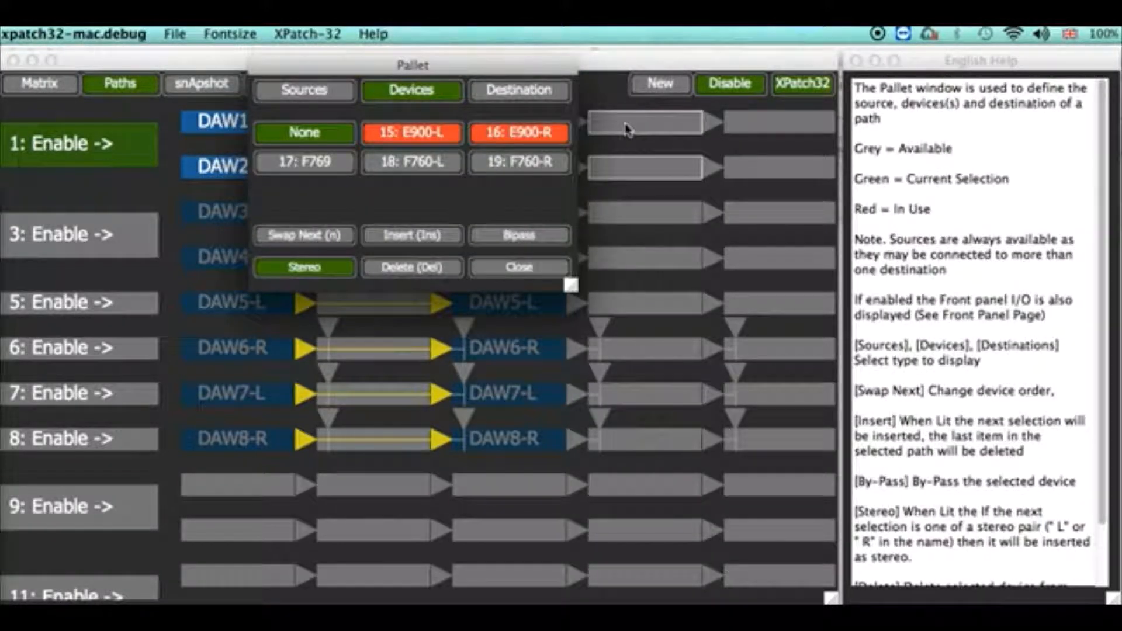
{"action": "left_click", "coordinate": [517, 92]}
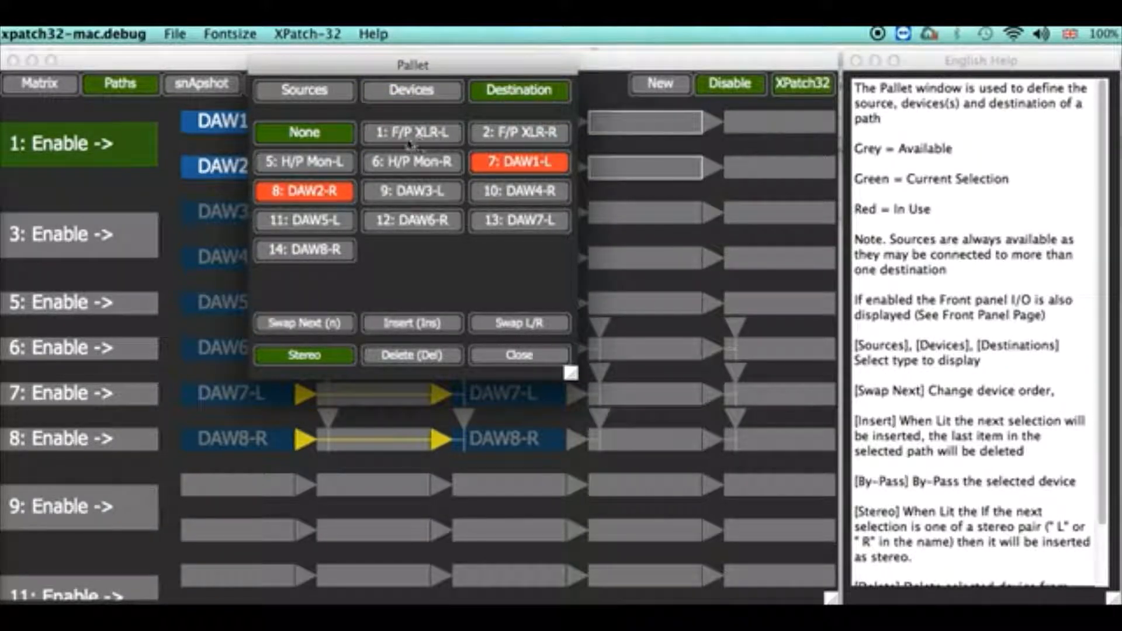
{"action": "left_click", "coordinate": [301, 163]}
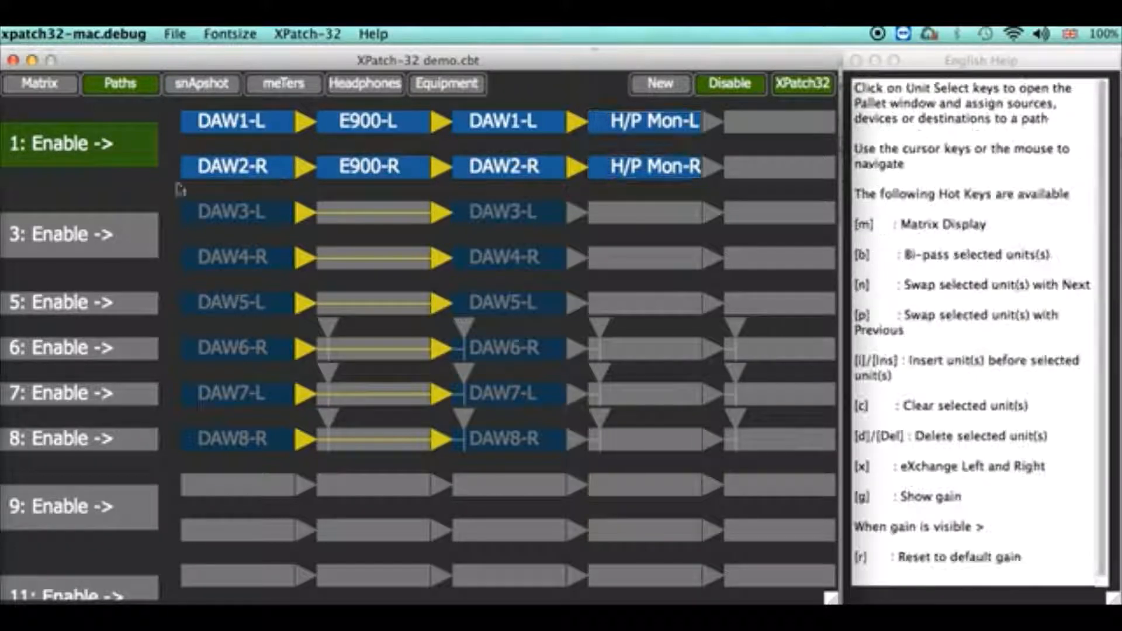
Split stereo path 1 into mono paths 1 and 2 and relink them as stereo
{"action": "left_click", "coordinate": [131, 156]}
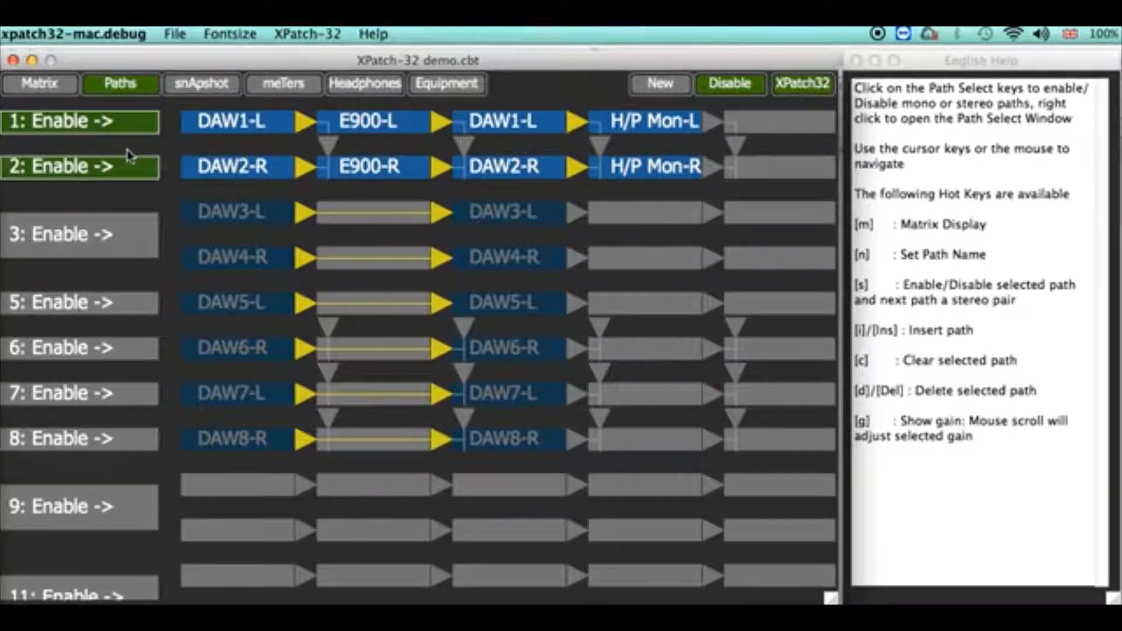
{"action": "left_click", "coordinate": [130, 155]}
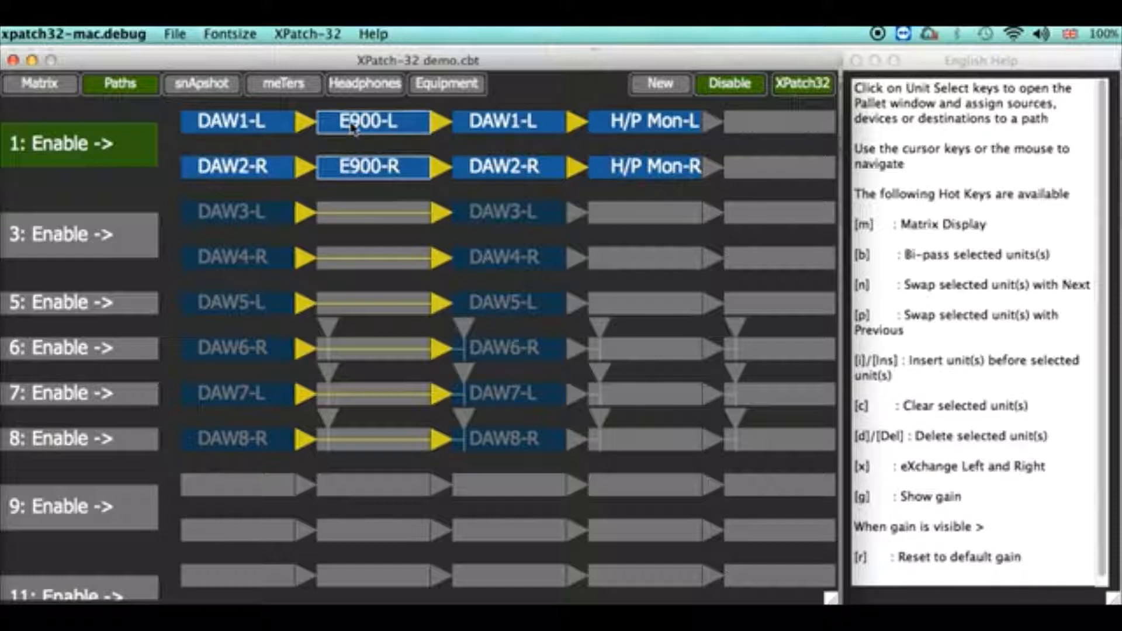
Toggle bypass on and off for the E900 pair in path 1, and swap it with the following unit and back
{"action": "key", "text": "b"}
{"action": "key", "text": "b"}
{"action": "key", "text": "n"}
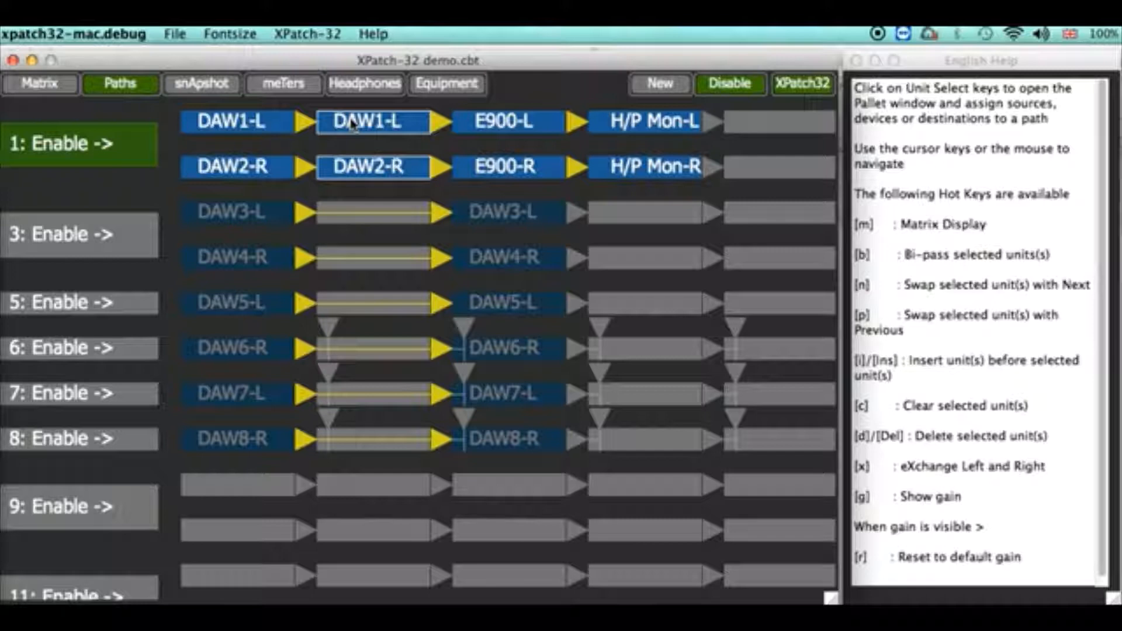
{"action": "key", "text": "n"}
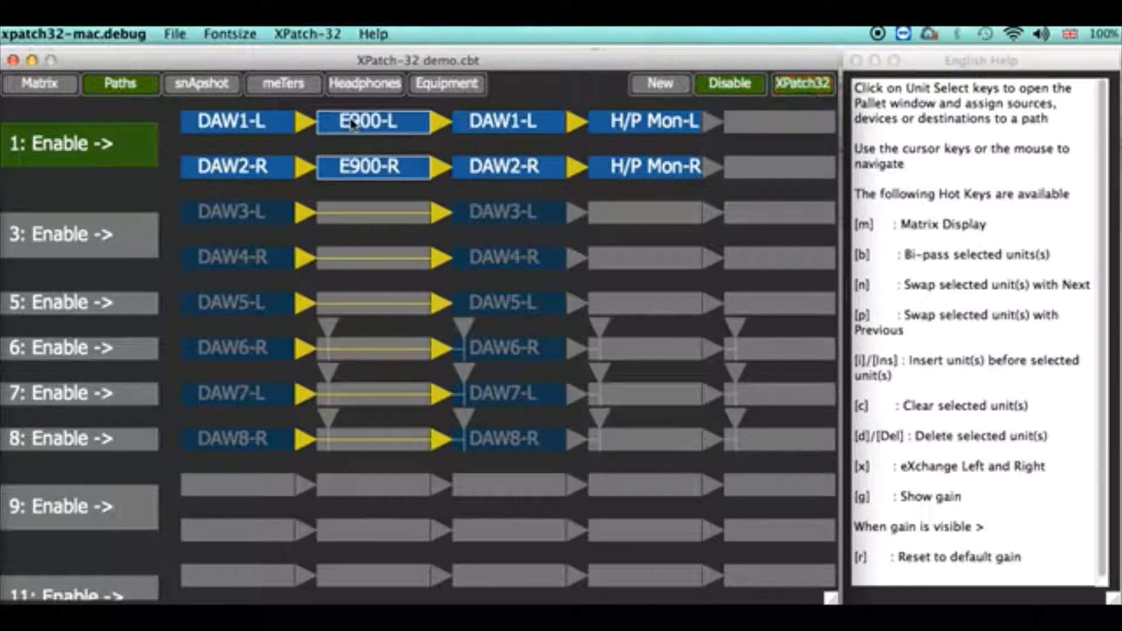
Exchange the left and right channels of the H/P Mon destination in path 1 and exchange them back
{"action": "left_click", "coordinate": [485, 134]}
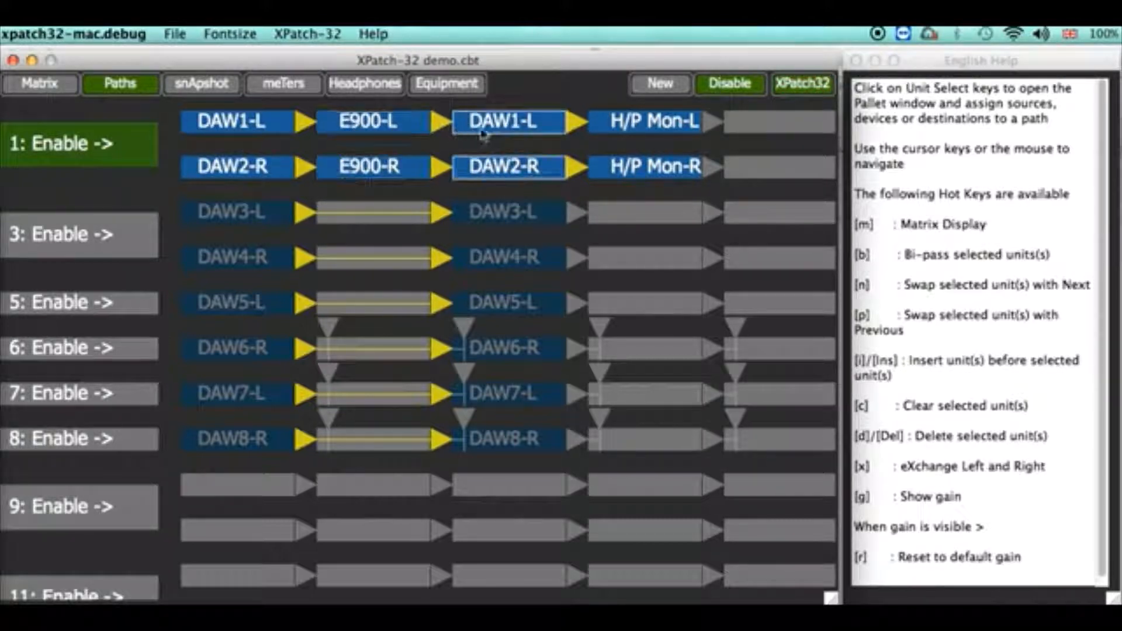
{"action": "left_click", "coordinate": [619, 134]}
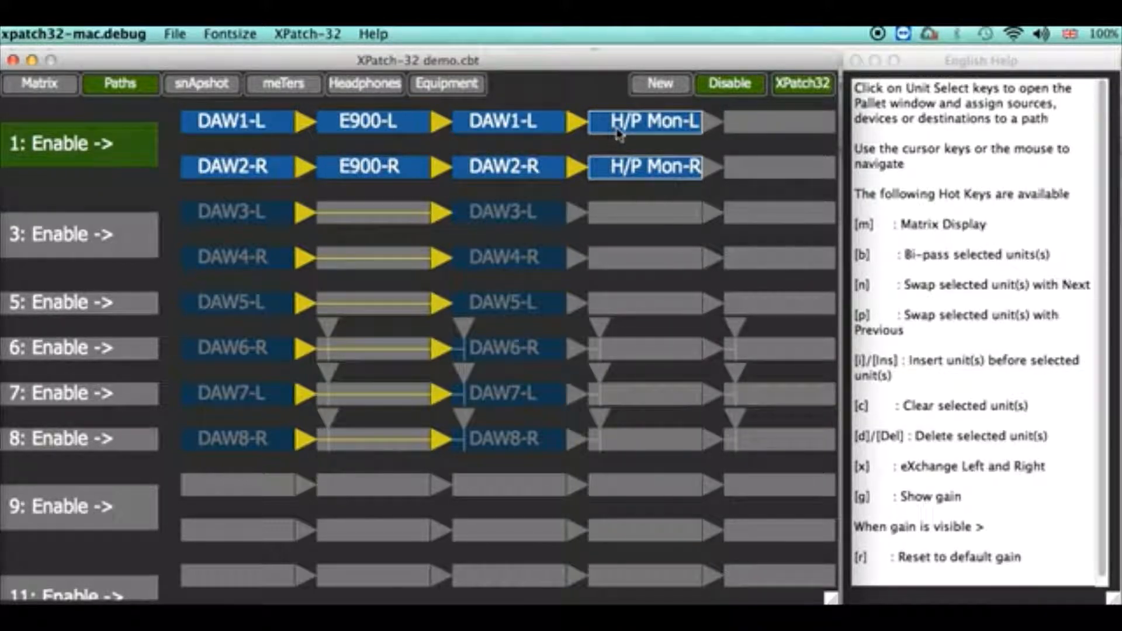
{"action": "key", "text": "x"}
{"action": "key", "text": "x"}
Show the unit gains in the paths and set the DAW1-L/DAW2-R source gain in path 1 to 7 dB
{"action": "left_click", "coordinate": [474, 124]}
{"action": "left_click", "coordinate": [367, 122]}
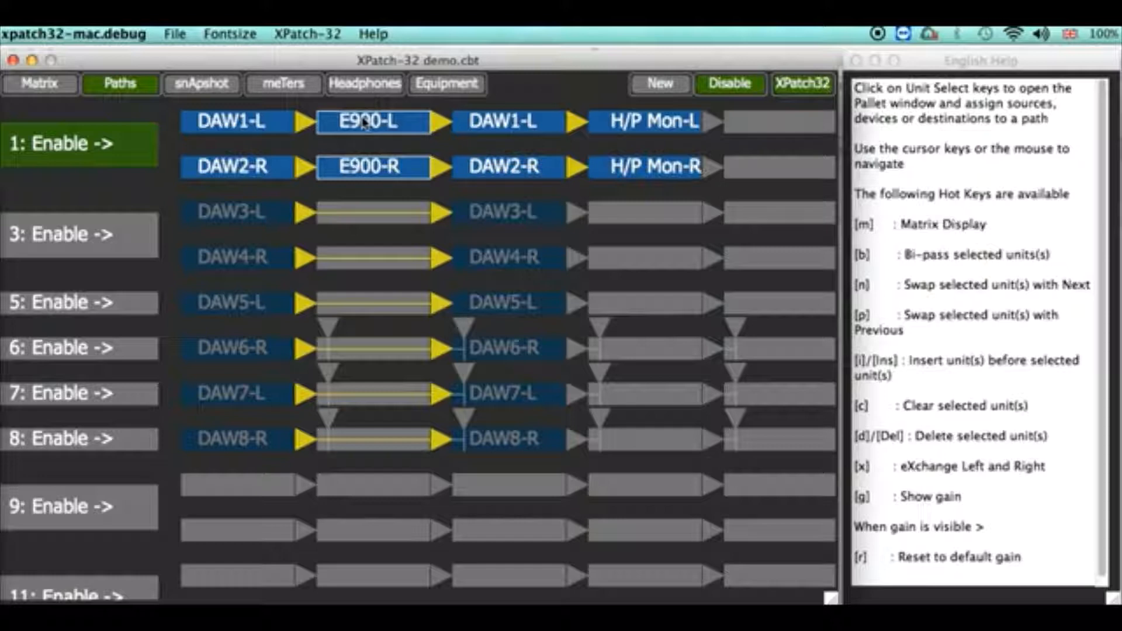
{"action": "key", "text": "g"}
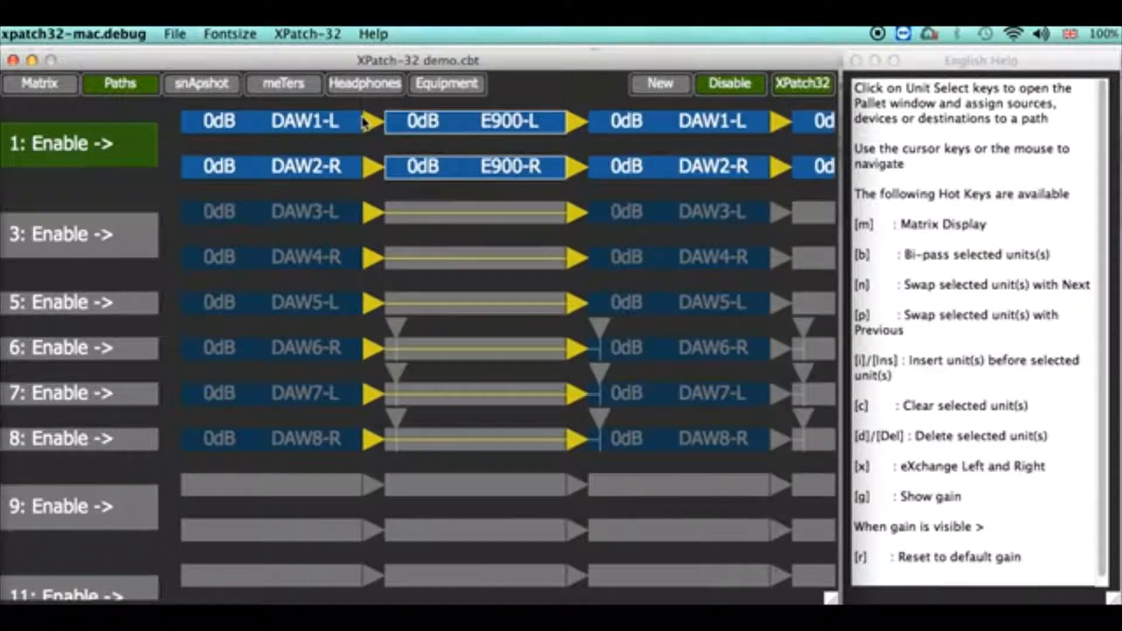
{"action": "key", "text": "Left"}
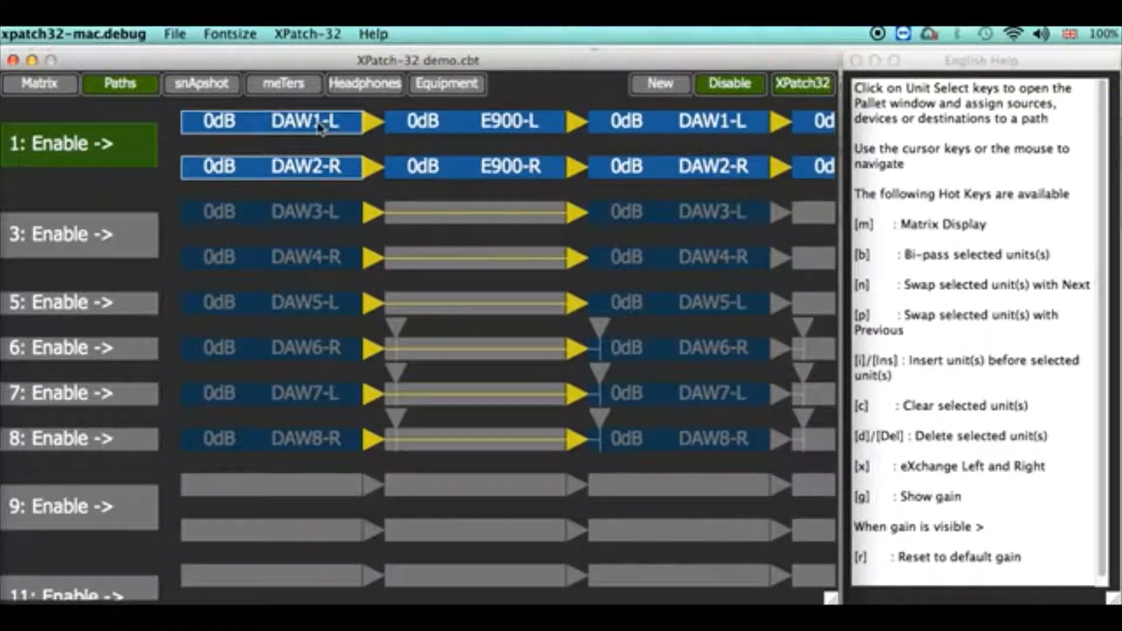
{"action": "scroll", "coordinate": [320, 128], "scroll_direction": "up", "scroll_amount": 1}
{"action": "scroll", "coordinate": [321, 128], "scroll_direction": "up", "scroll_amount": 10}
{"action": "scroll", "coordinate": [320, 127], "scroll_direction": "down", "scroll_amount": 12}
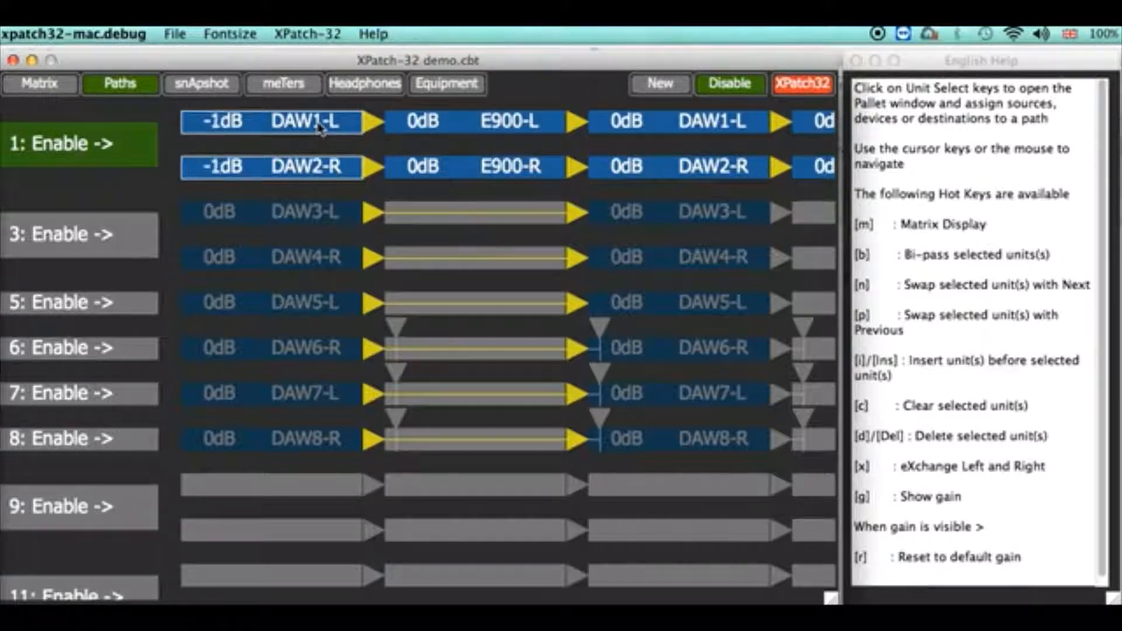
{"action": "scroll", "coordinate": [320, 128], "scroll_direction": "up", "scroll_amount": 4}
{"action": "scroll", "coordinate": [320, 127], "scroll_direction": "up", "scroll_amount": 4}
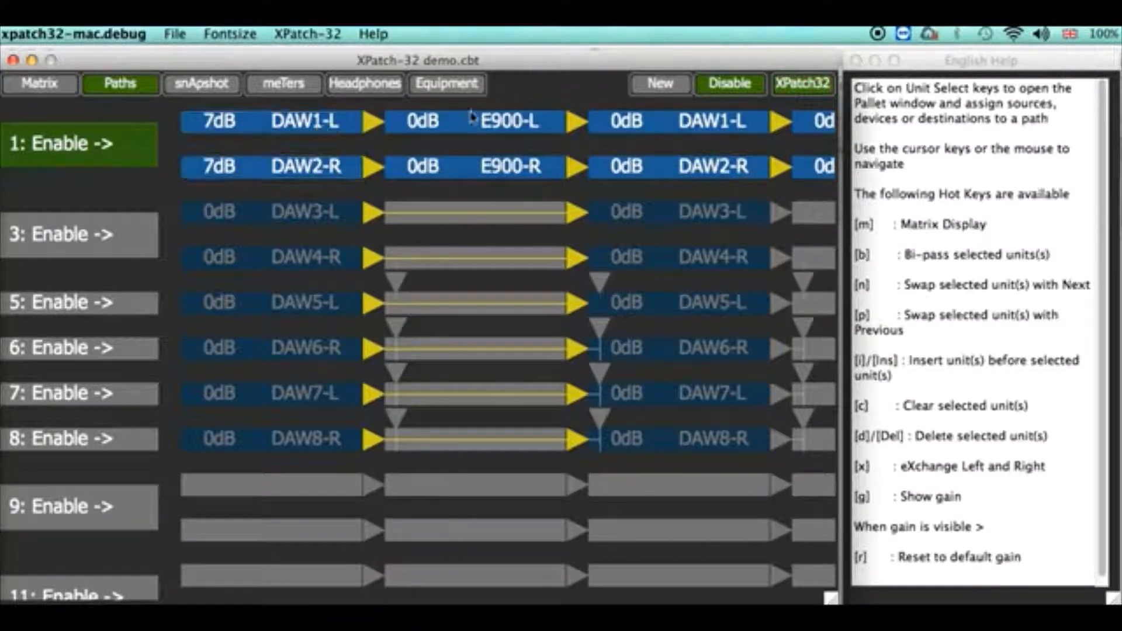
Set the gains of the E900 pair and the DAW1-L/DAW2-R pair after it in path 1 to 2 dB
{"action": "scroll", "coordinate": [464, 122], "scroll_direction": "up", "scroll_amount": 7}
{"action": "scroll", "coordinate": [466, 127], "scroll_direction": "down", "scroll_amount": 5}
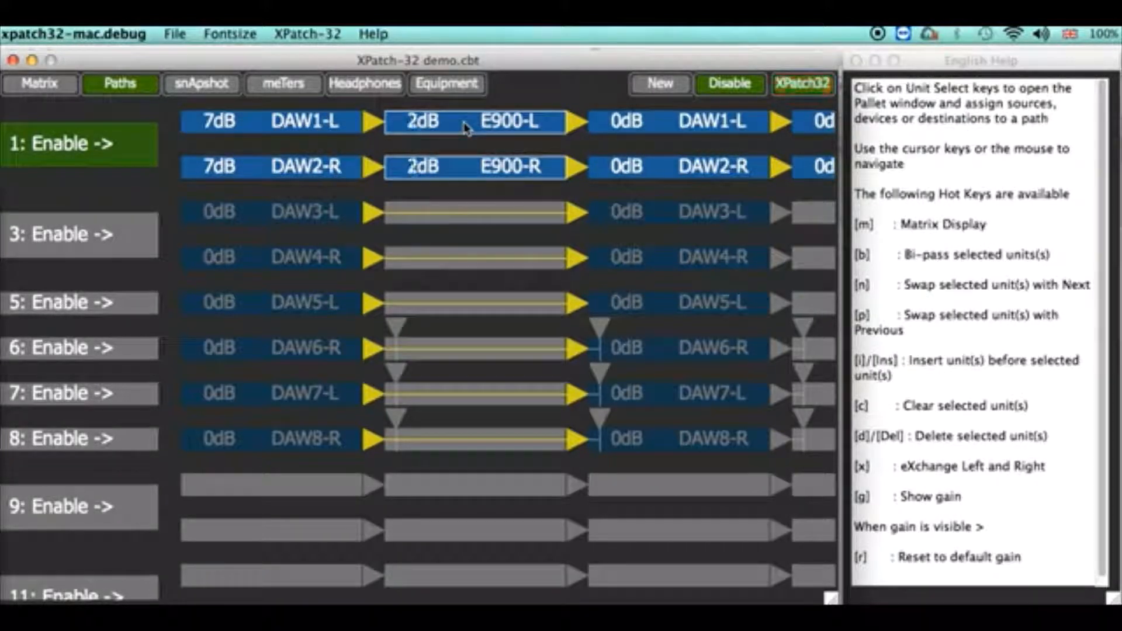
{"action": "scroll", "coordinate": [633, 136], "scroll_direction": "up", "scroll_amount": 4}
{"action": "scroll", "coordinate": [633, 136], "scroll_direction": "up", "scroll_amount": 3}
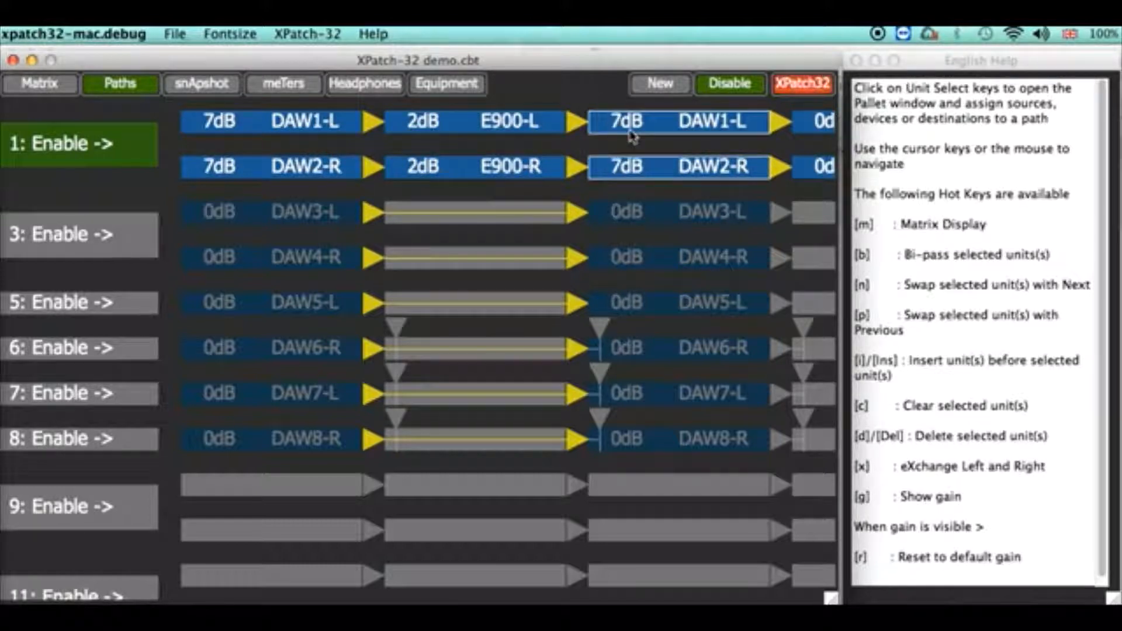
{"action": "scroll", "coordinate": [633, 136], "scroll_direction": "down", "scroll_amount": 5}
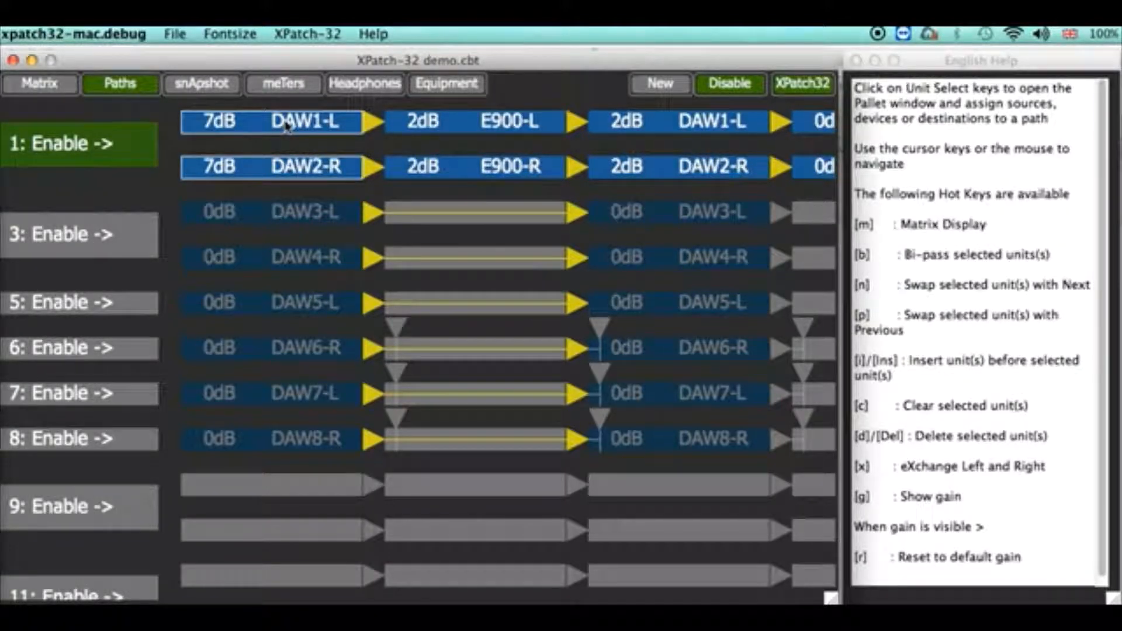
Reset the path 1 source gain to its default and set the gain of the DAW1-L/DAW2-R pair after the E900 to 5 dB
{"action": "key", "text": "r"}
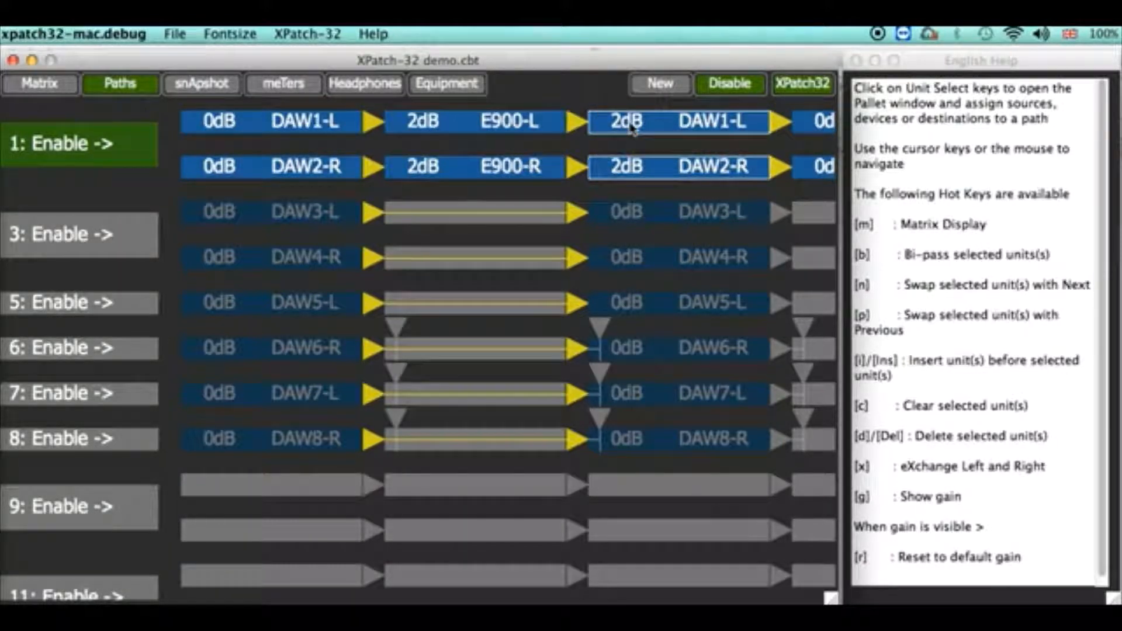
{"action": "scroll", "coordinate": [631, 125], "scroll_direction": "up", "scroll_amount": 5}
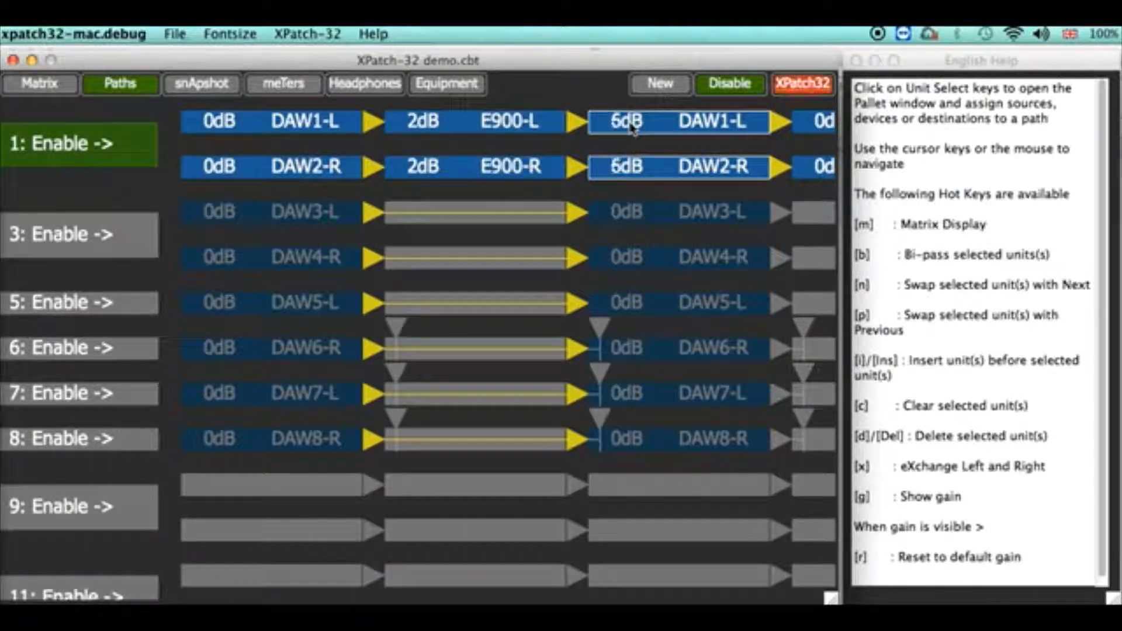
{"action": "scroll", "coordinate": [631, 126], "scroll_direction": "down", "scroll_amount": 3}
{"action": "scroll", "coordinate": [631, 126], "scroll_direction": "down", "scroll_amount": 1}
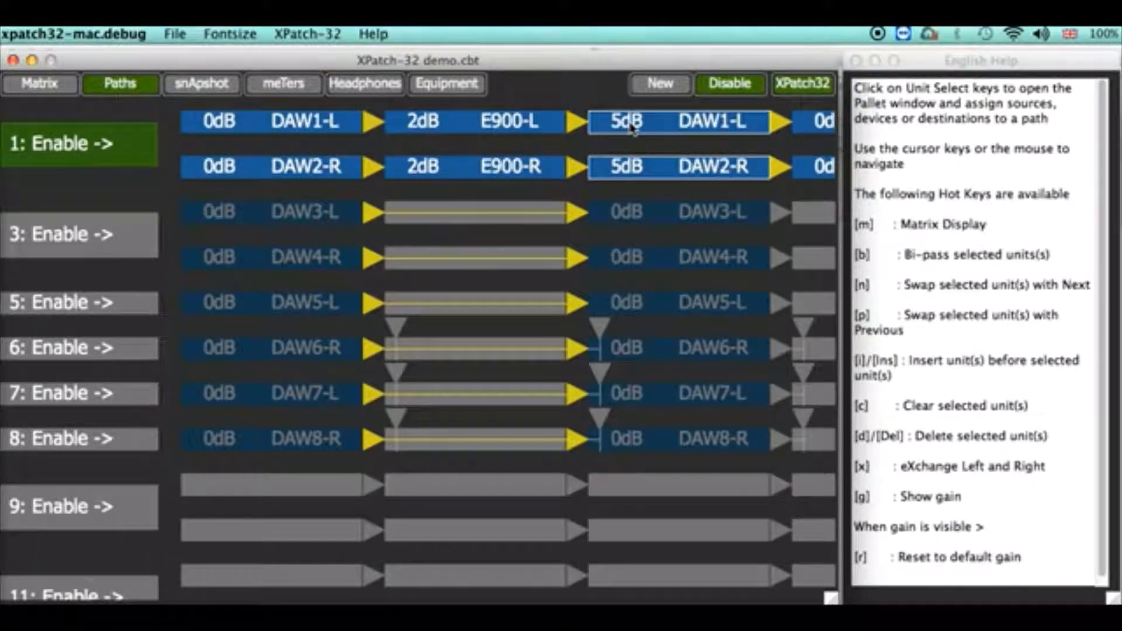
Reset the gain of the DAW1-L/DAW2-R pair after the E900 in path 1 to default and set the E900 pair's gain to 0 dB
{"action": "key", "text": "r"}
{"action": "left_click", "coordinate": [509, 129]}
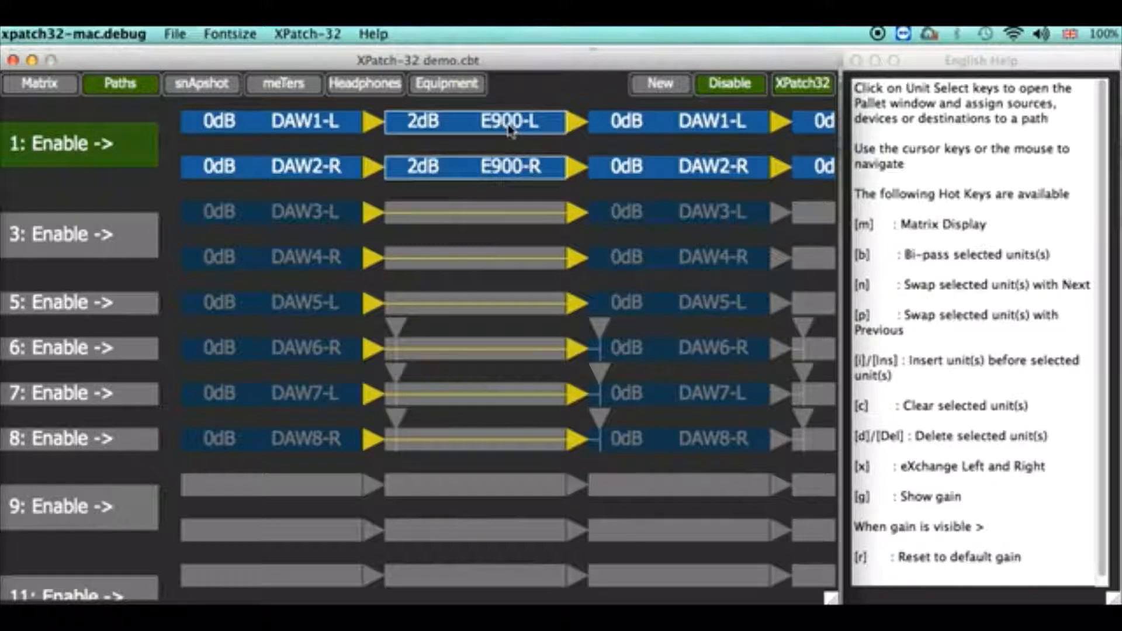
{"action": "scroll", "coordinate": [509, 130], "scroll_direction": "down", "scroll_amount": 2}
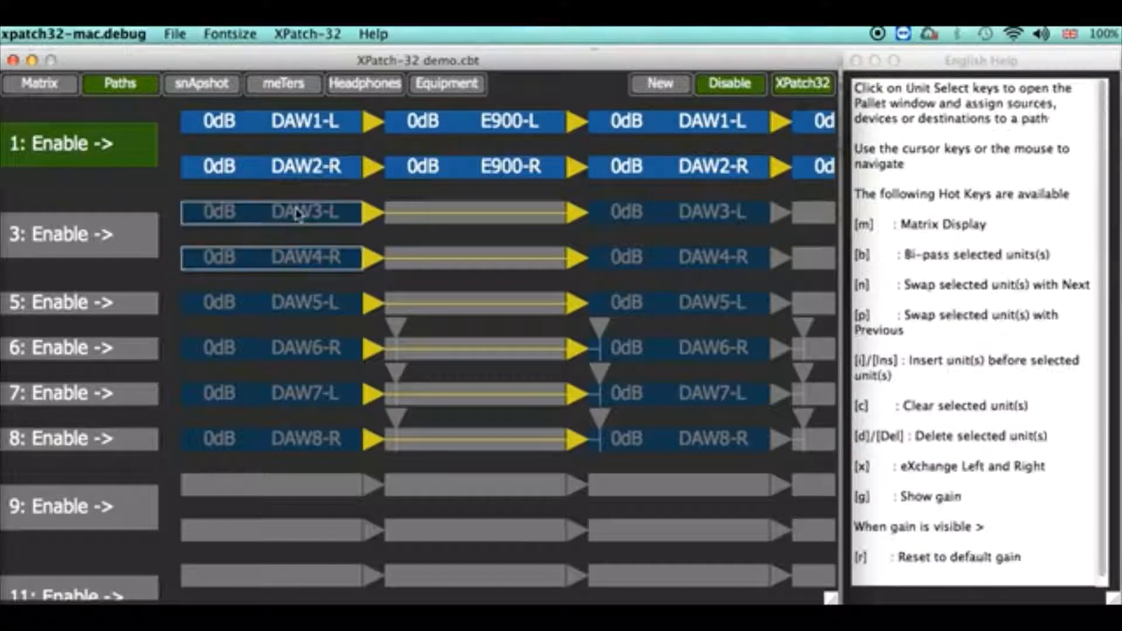
Assign the F760-L/F760-R stereo device to the empty unit slot between source and destination in path 3
{"action": "left_click", "coordinate": [432, 211]}
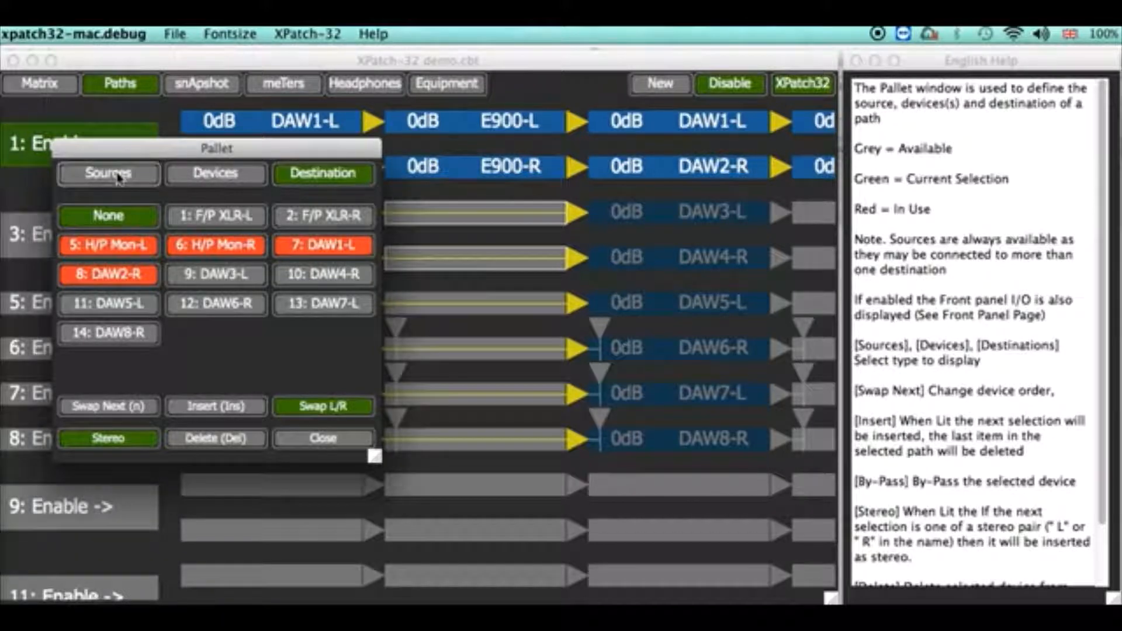
{"action": "left_click", "coordinate": [203, 177]}
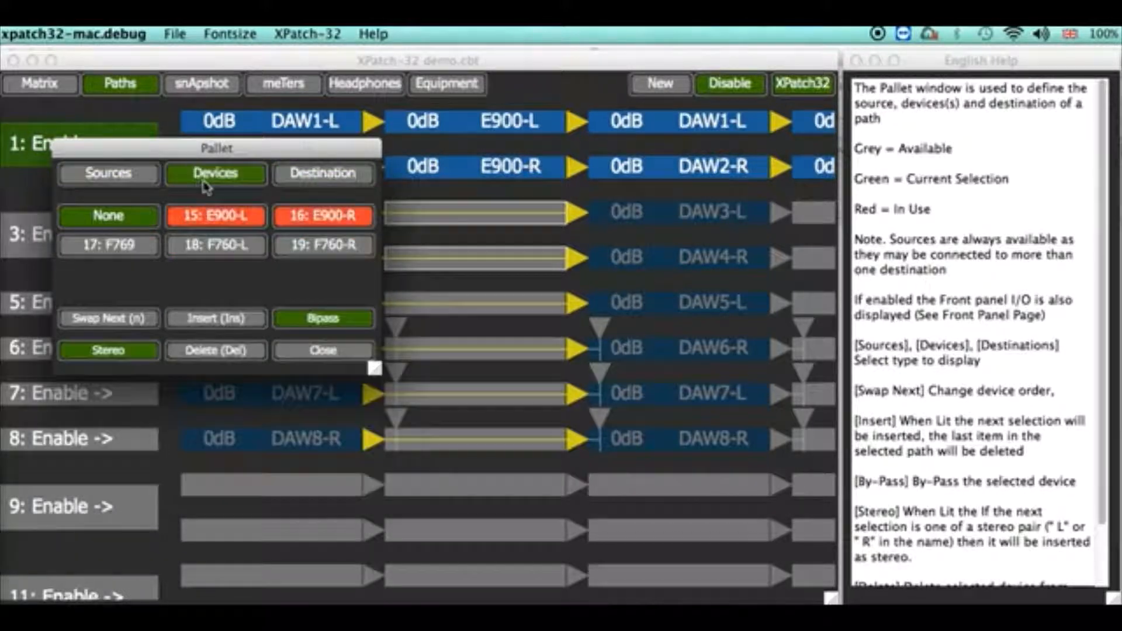
{"action": "left_click", "coordinate": [325, 175]}
{"action": "left_click", "coordinate": [230, 177]}
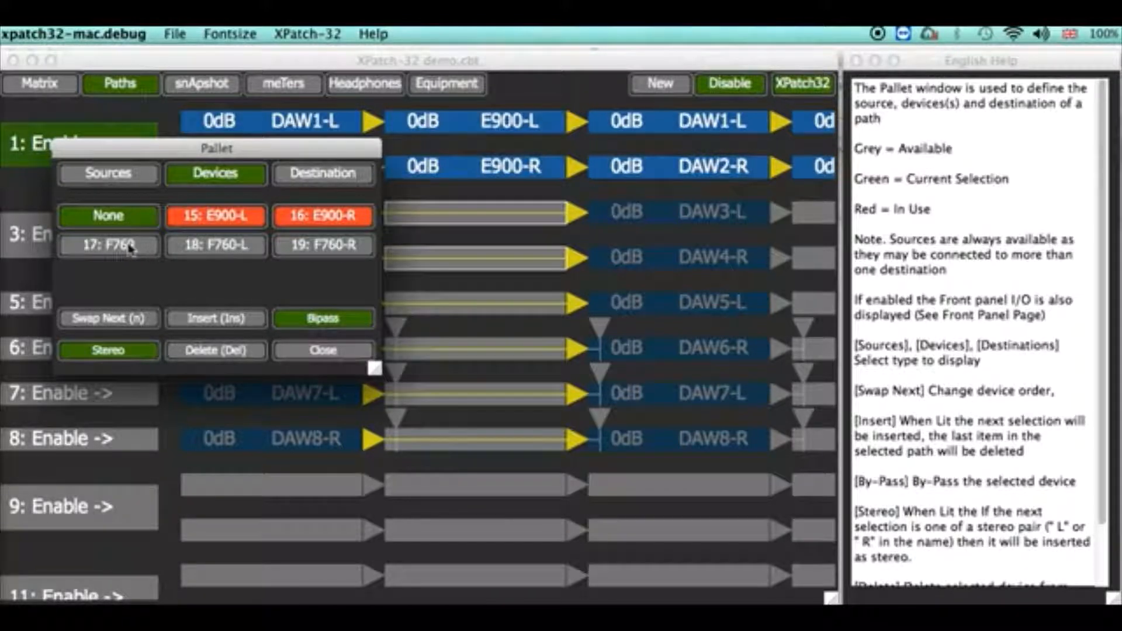
{"action": "left_click", "coordinate": [198, 249]}
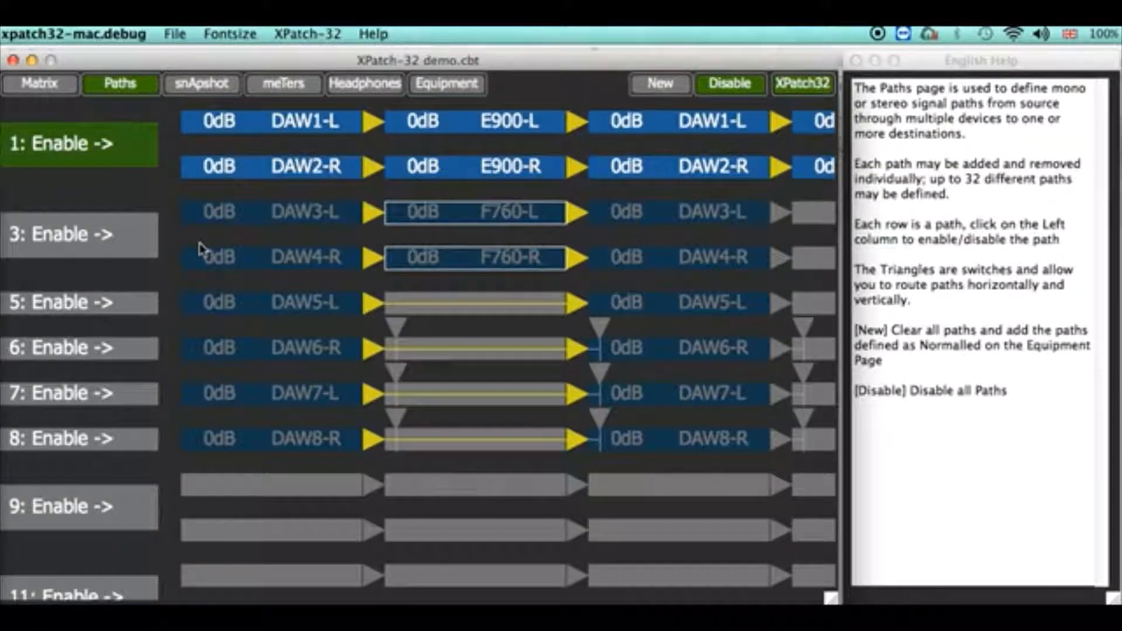
Enable path 3 and disable it again
{"action": "left_click", "coordinate": [120, 245]}
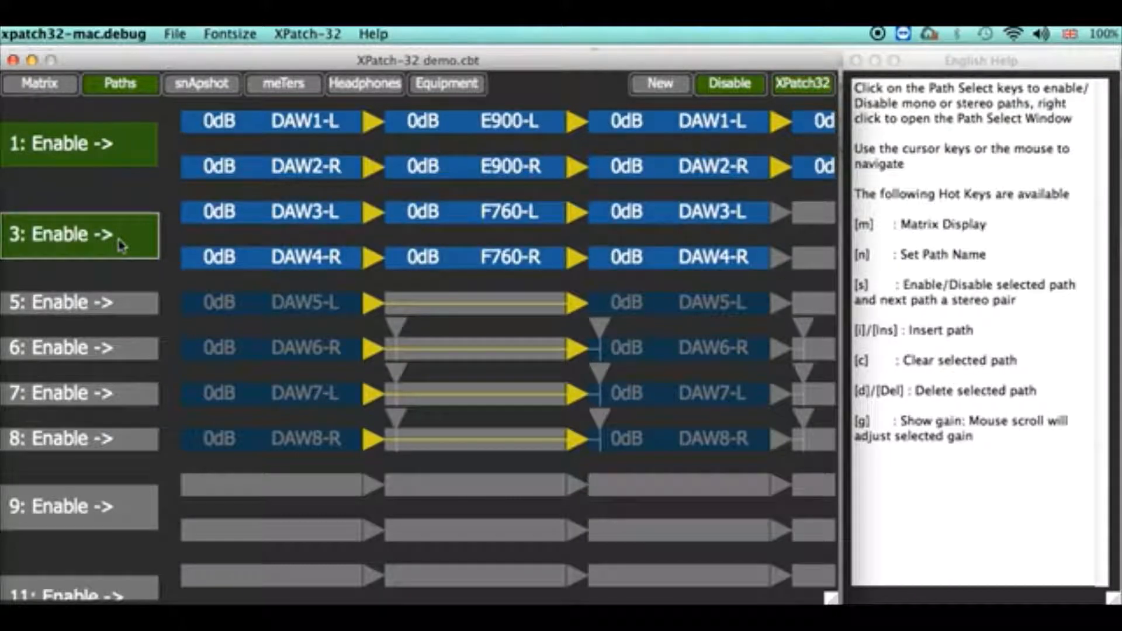
{"action": "left_click", "coordinate": [119, 245]}
{"action": "left_click", "coordinate": [544, 258]}
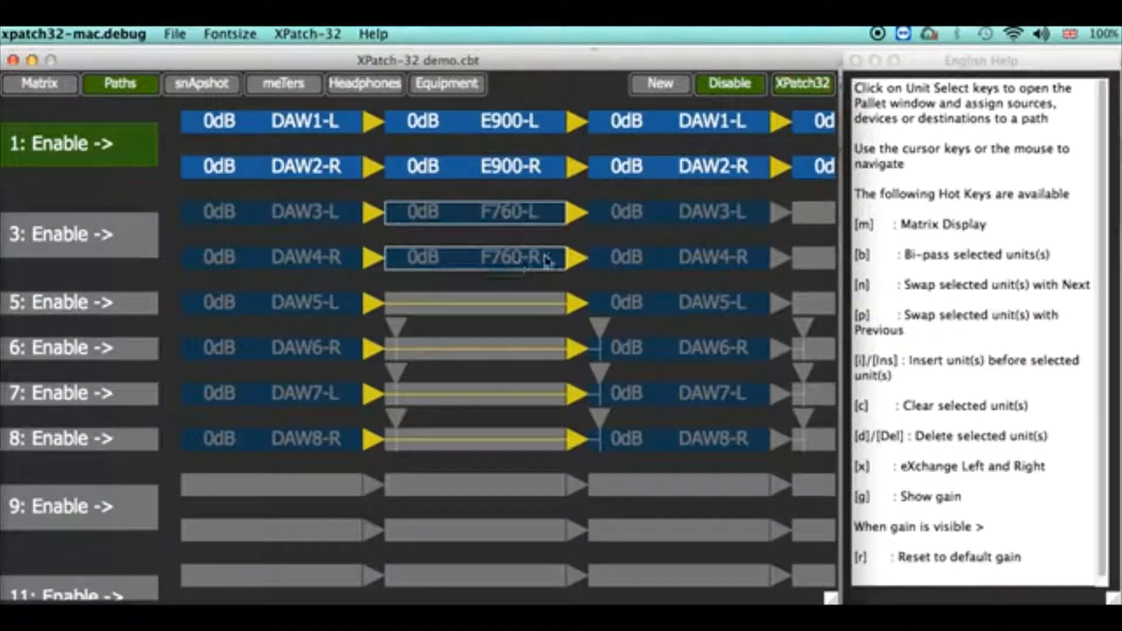
Set the destination of path 3 to the F/P XLR-L/F/P XLR-R stereo pair
{"action": "left_click", "coordinate": [639, 225]}
{"action": "left_click", "coordinate": [639, 226]}
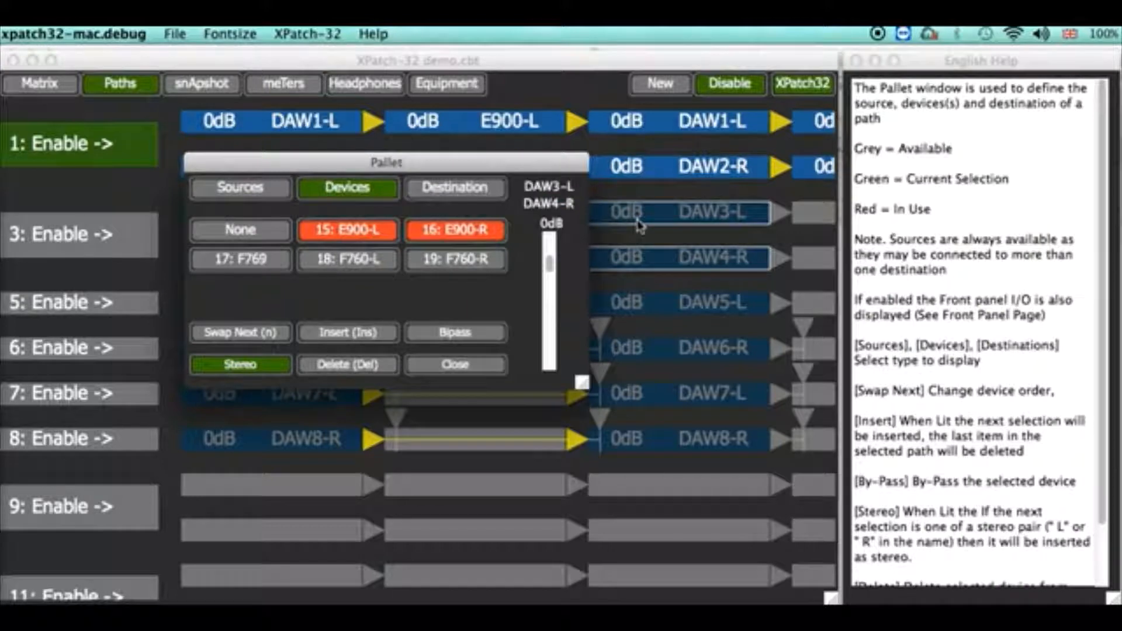
{"action": "left_click", "coordinate": [459, 187]}
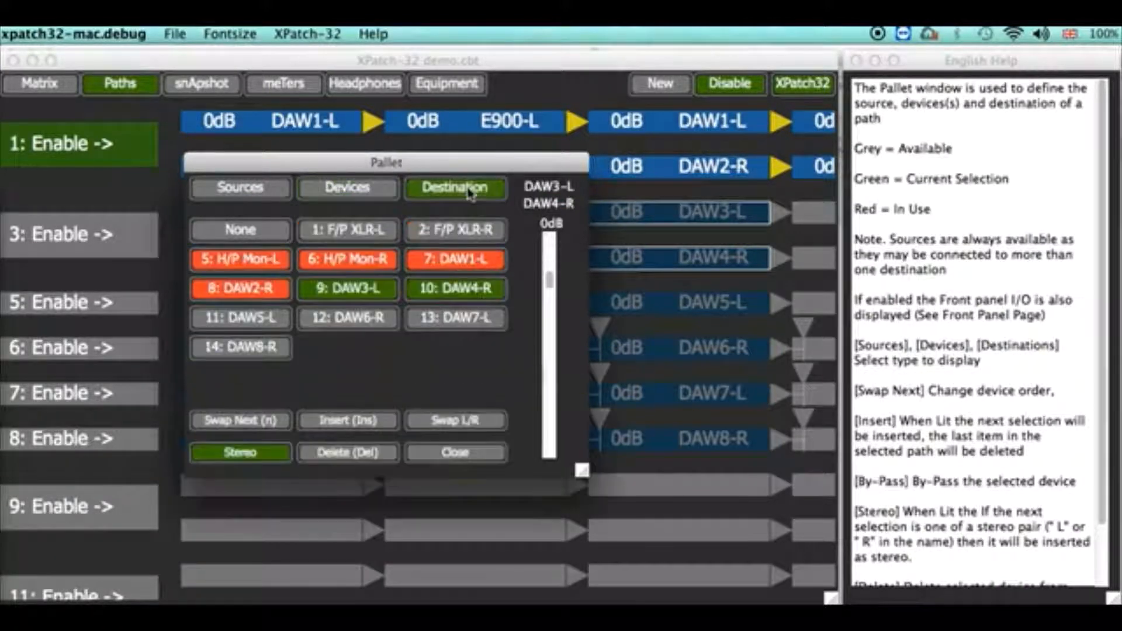
{"action": "left_click", "coordinate": [349, 230]}
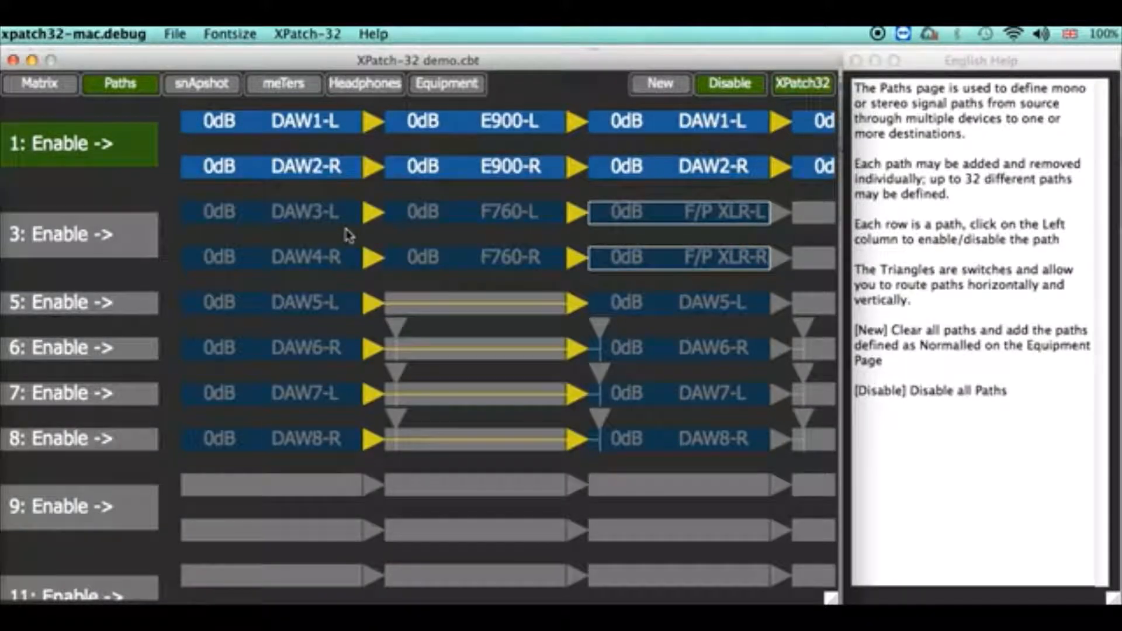
Change the destination of path 3 to the DAW1-L/DAW2-R stereo pair already in use by path 1
{"action": "left_click", "coordinate": [427, 225]}
{"action": "left_click", "coordinate": [609, 222]}
{"action": "left_click", "coordinate": [609, 222]}
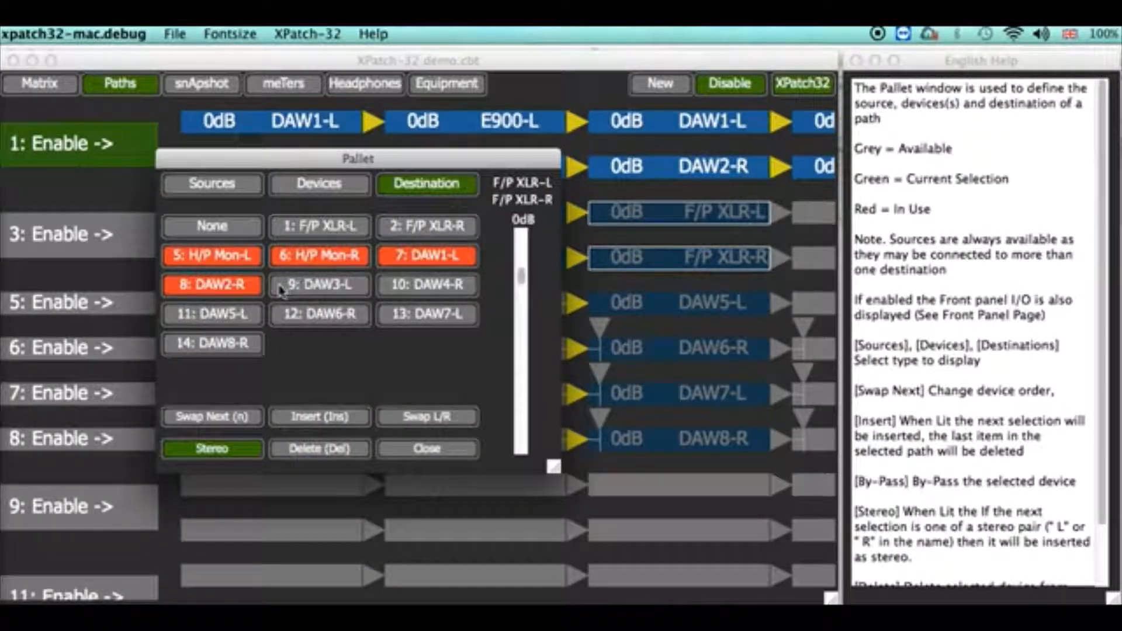
{"action": "left_click", "coordinate": [430, 261]}
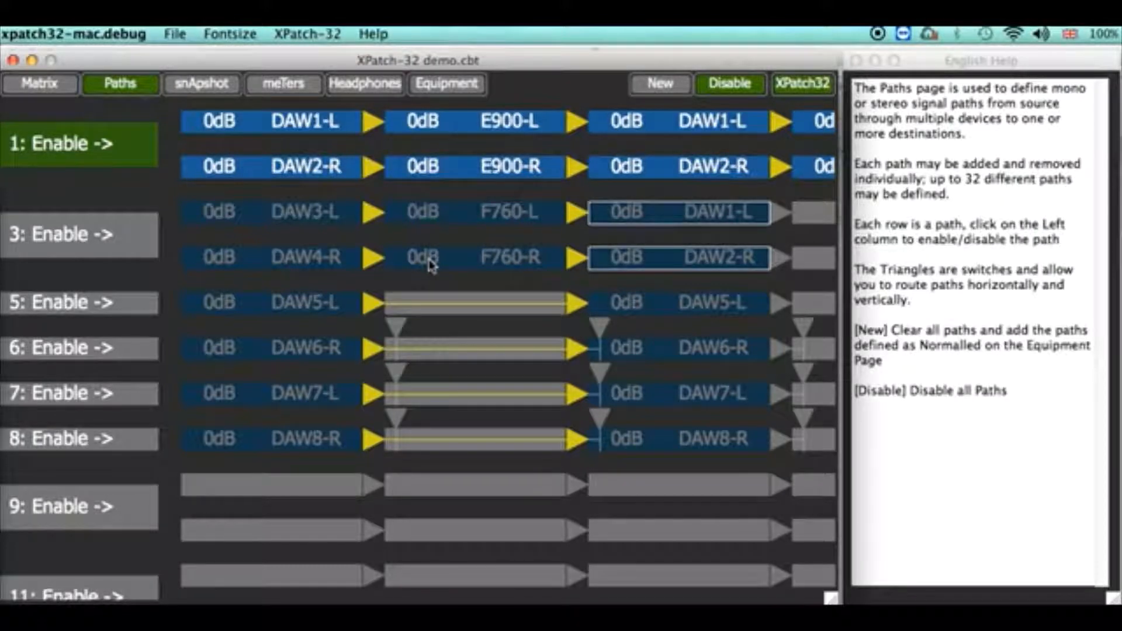
Enable path 3 in place of path 1 and switch back to path 1
{"action": "left_click", "coordinate": [140, 243]}
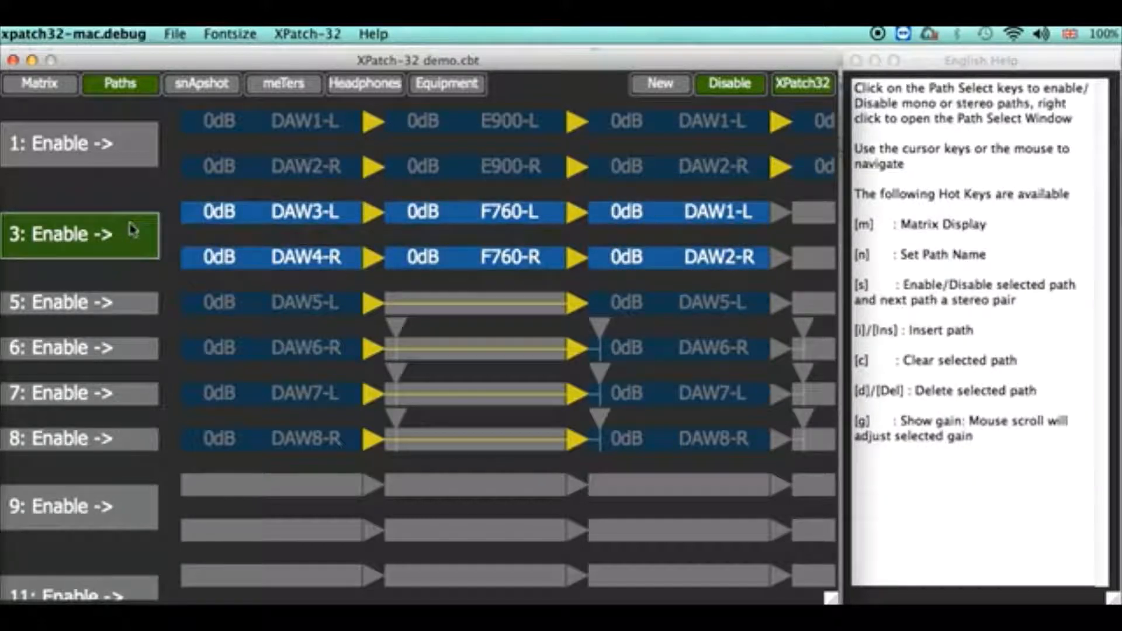
{"action": "left_click", "coordinate": [127, 144]}
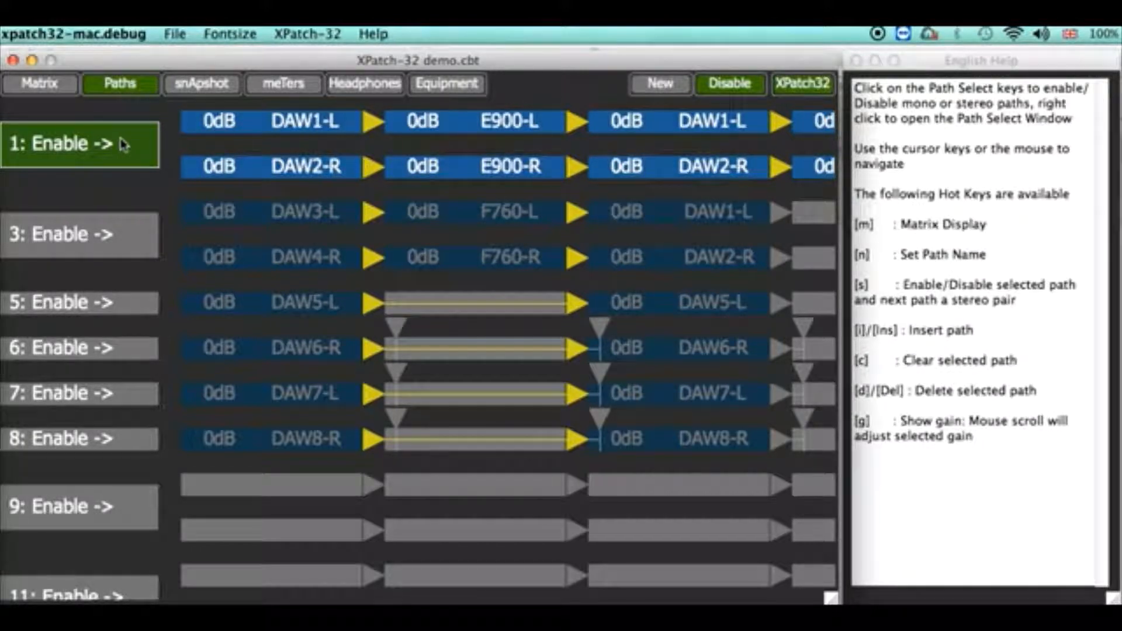
{"action": "left_click", "coordinate": [205, 140]}
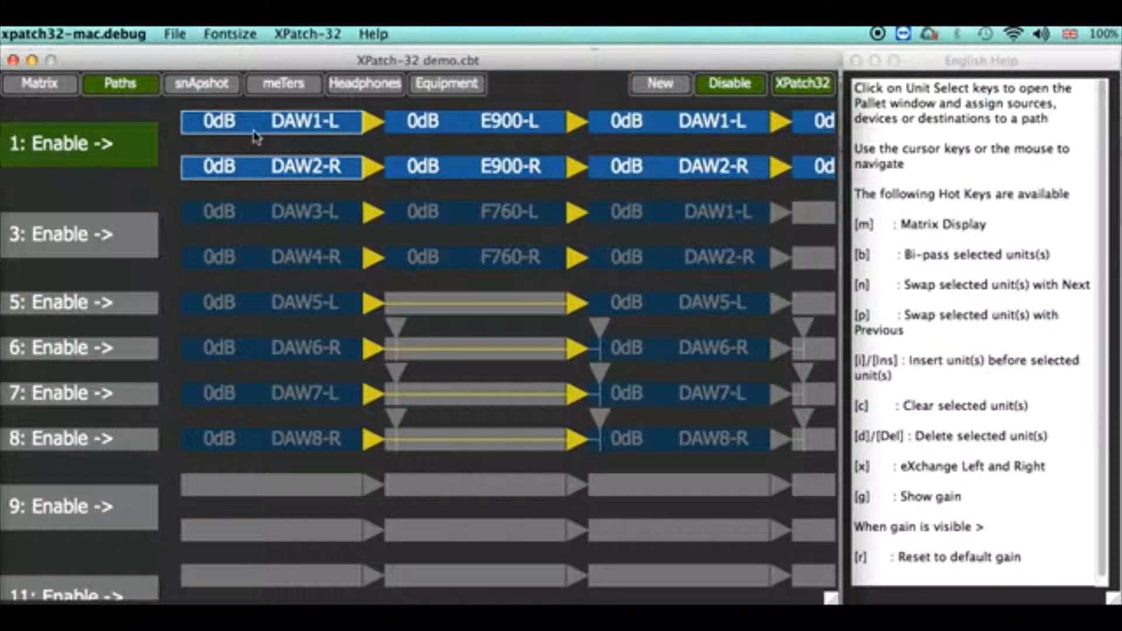